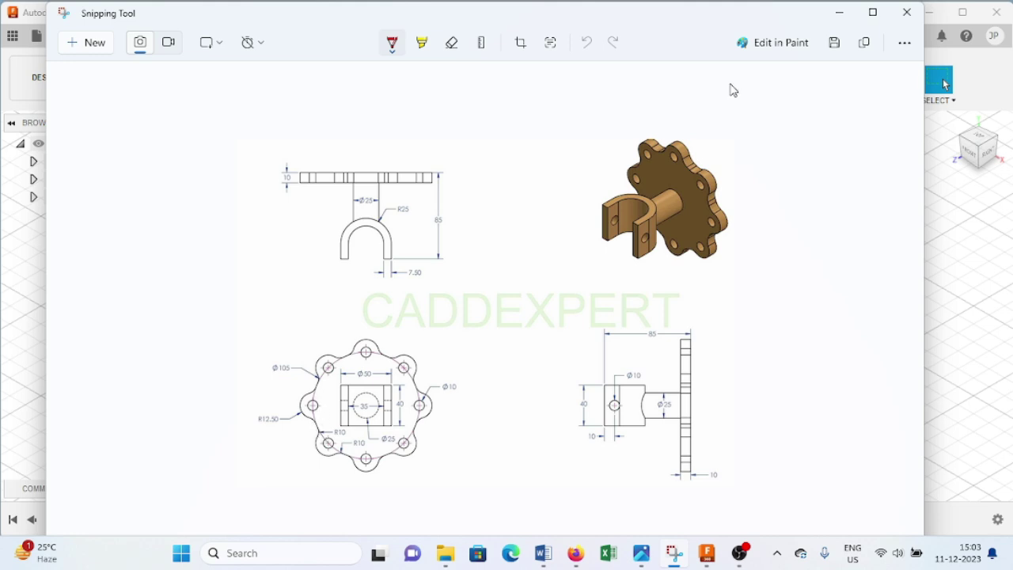
Put the reference drawing away, start a sketch on the horizontal plane and draw a 105 mm diameter circle centred on the origin
{"action": "left_click", "coordinate": [843, 15]}
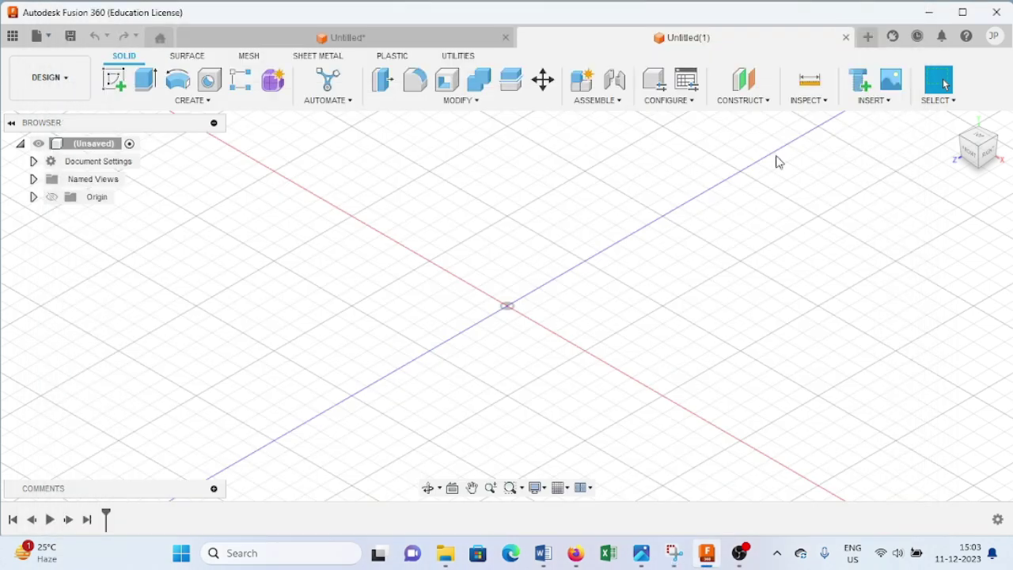
{"action": "left_click", "coordinate": [120, 86]}
{"action": "left_click", "coordinate": [530, 346]}
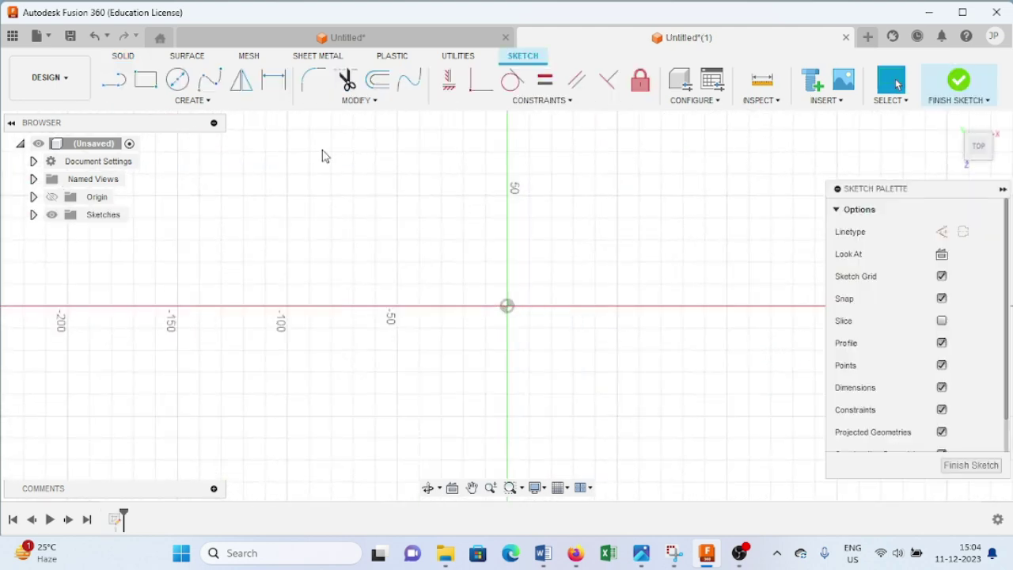
{"action": "left_click", "coordinate": [177, 79]}
{"action": "left_click", "coordinate": [506, 305]}
{"action": "type", "text": "105"}
{"action": "key", "text": "Return"}
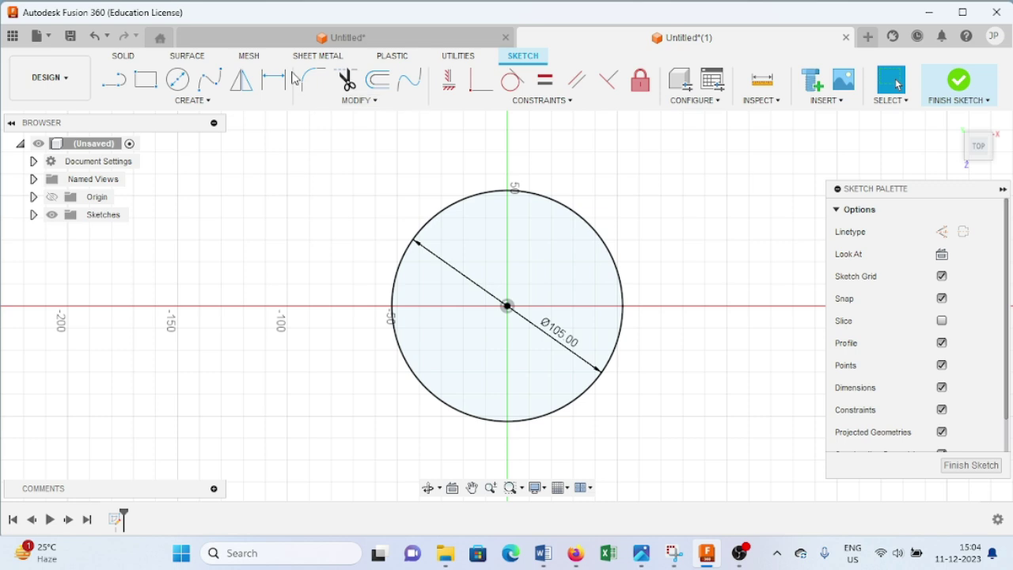
Draw a 25 mm diameter circle centred on the topmost point of the 105 mm circle
{"action": "left_click", "coordinate": [176, 93]}
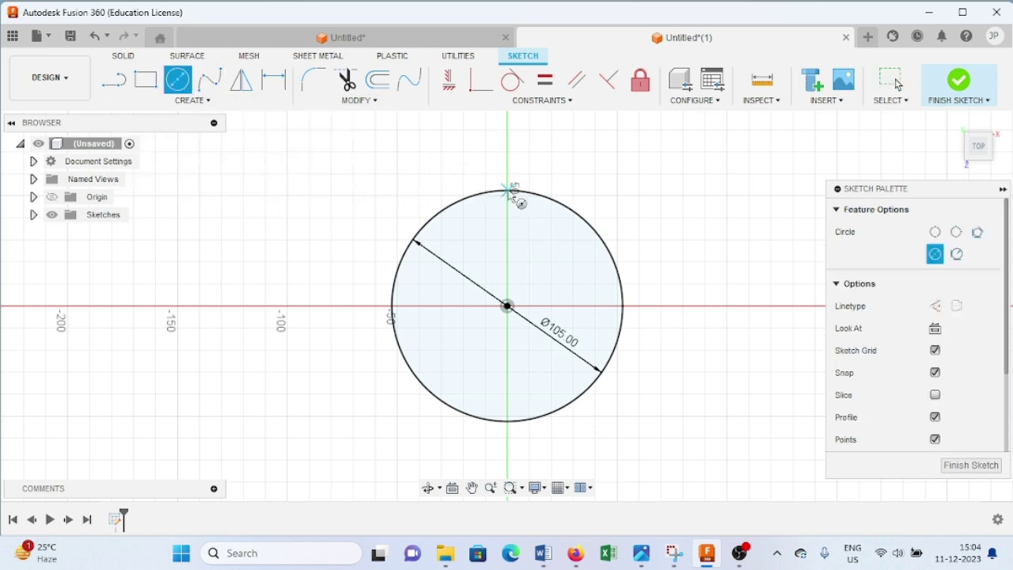
{"action": "scroll", "coordinate": [508, 192], "scroll_direction": "up", "scroll_amount": 3}
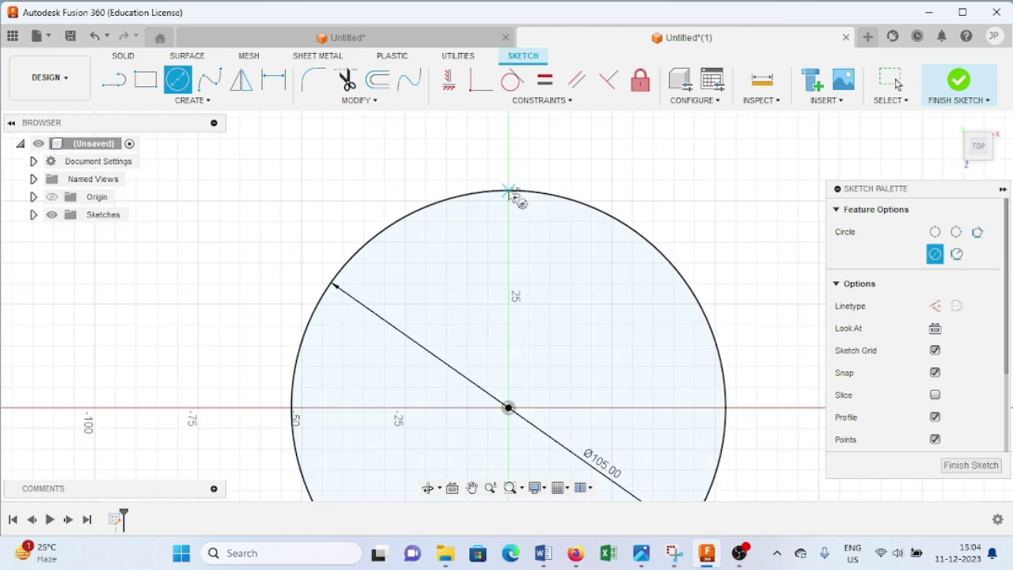
{"action": "left_click", "coordinate": [508, 192]}
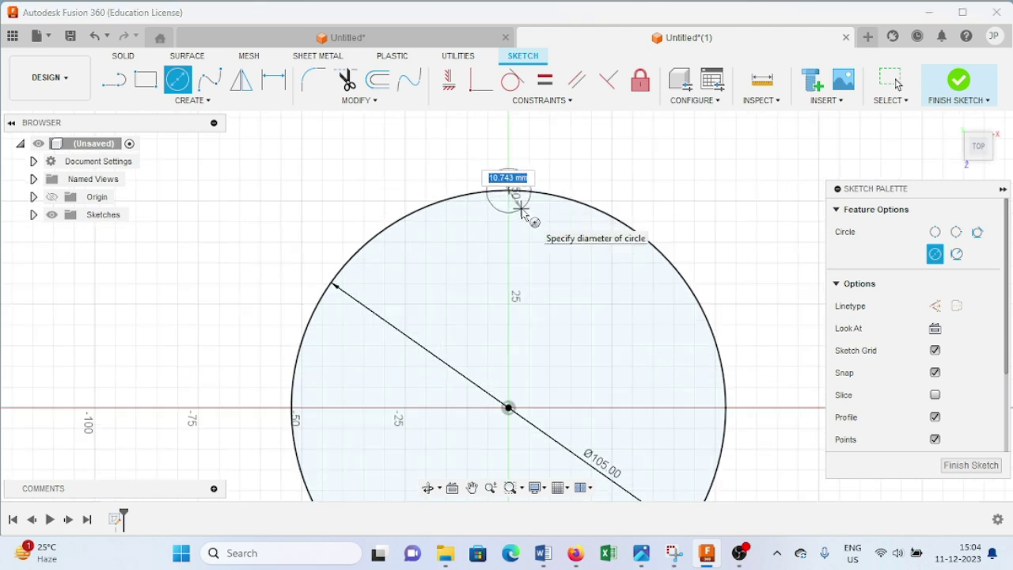
{"action": "type", "text": "25"}
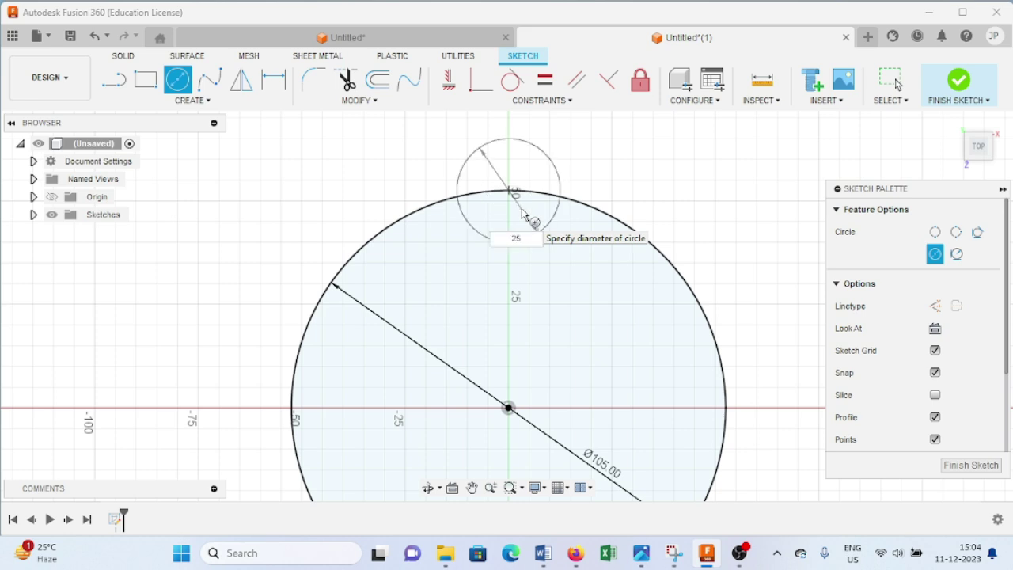
{"action": "key", "text": "Return"}
{"action": "key", "text": "Escape"}
{"action": "scroll", "coordinate": [530, 222], "scroll_direction": "down", "scroll_amount": 2}
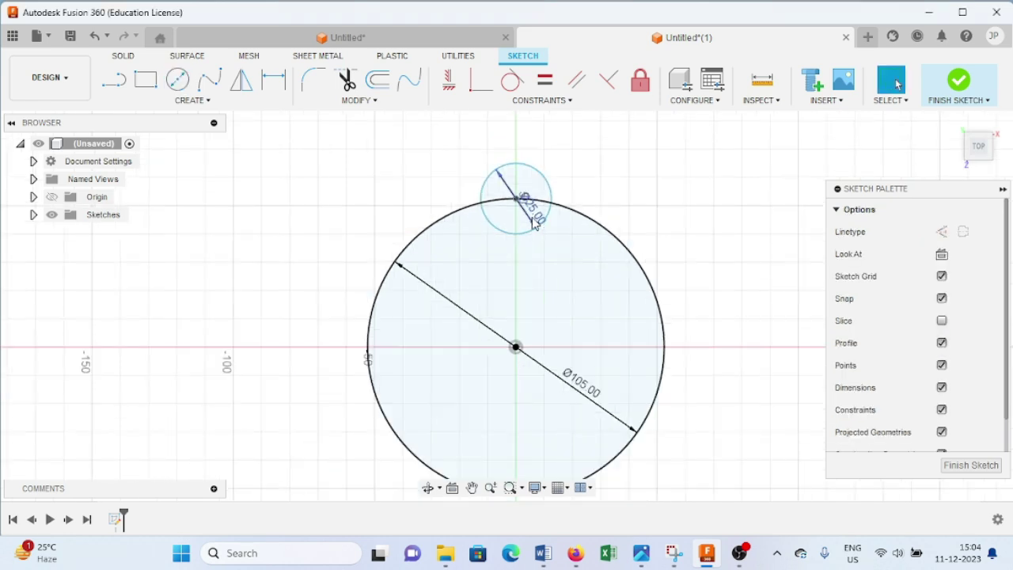
Draw a 20 mm diameter circle outside the large circle, to the left of the 25 mm circle
{"action": "left_click", "coordinate": [178, 86]}
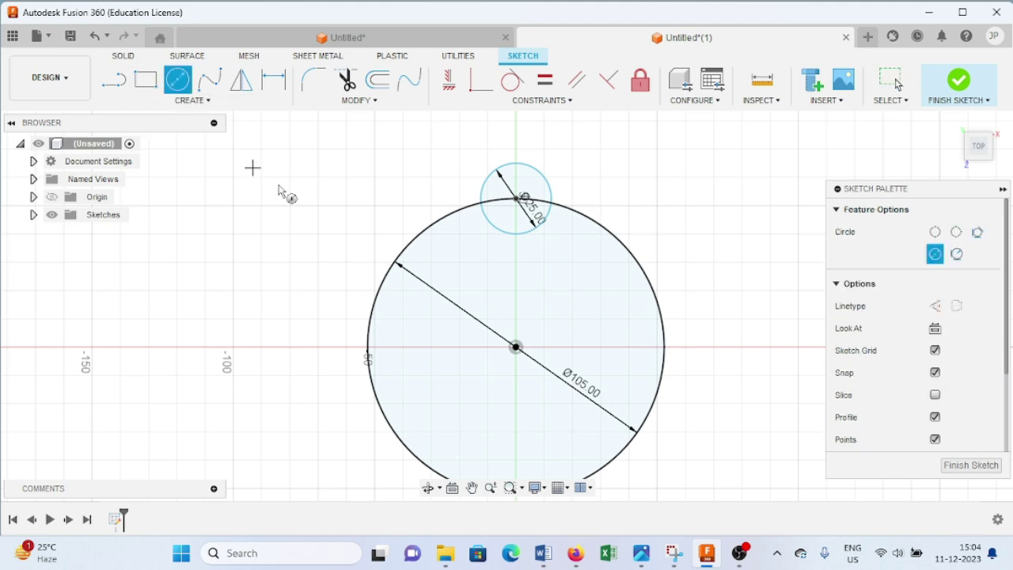
{"action": "left_click", "coordinate": [431, 178]}
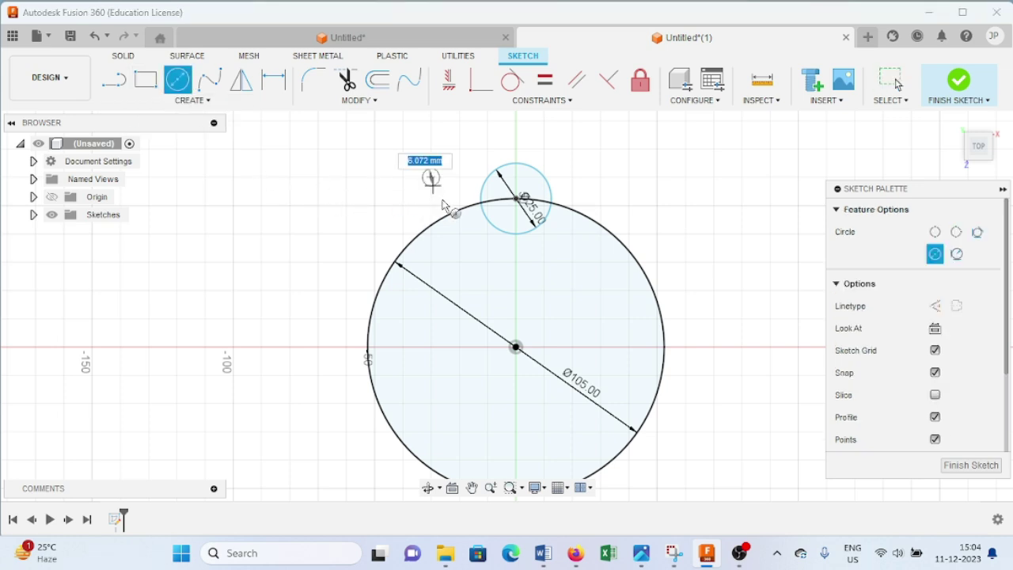
{"action": "type", "text": "20"}
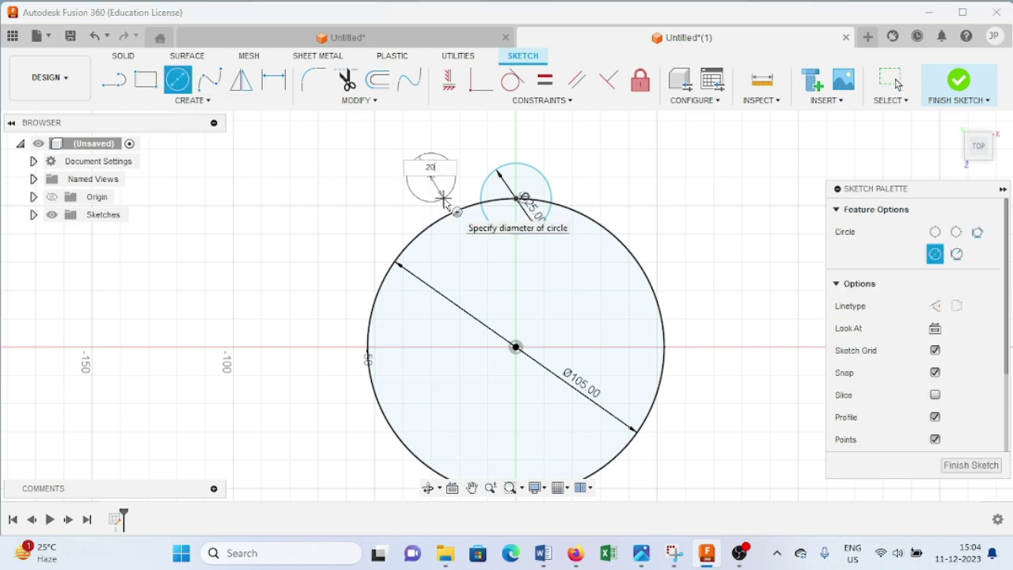
{"action": "key", "text": "Return"}
{"action": "key", "text": "Escape"}
Draw a second 20 mm diameter circle outside the large circle, to the right of the 25 mm circle
{"action": "left_click", "coordinate": [177, 79]}
{"action": "left_click", "coordinate": [618, 183]}
{"action": "type", "text": "2"}
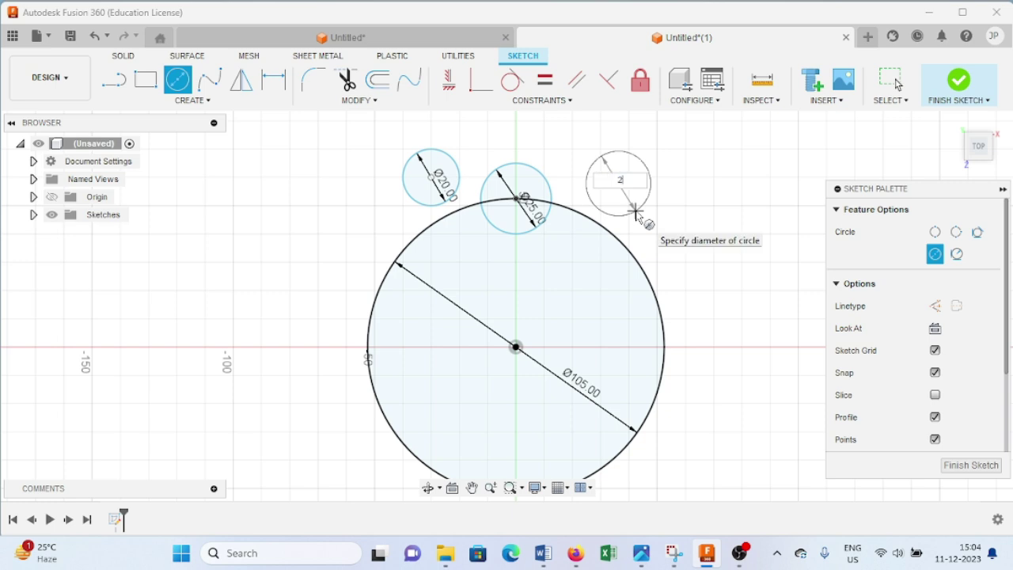
{"action": "type", "text": "0"}
{"action": "key", "text": "Return"}
{"action": "key", "text": "Escape"}
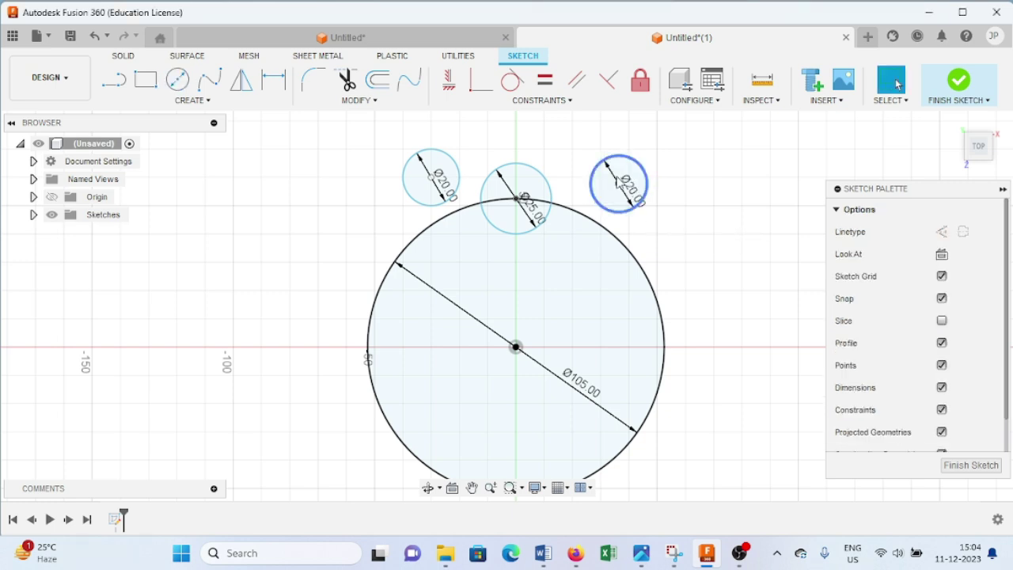
Make the left 20 mm circle tangent to both the 105 mm circle and the 25 mm circle
{"action": "left_click", "coordinate": [514, 81]}
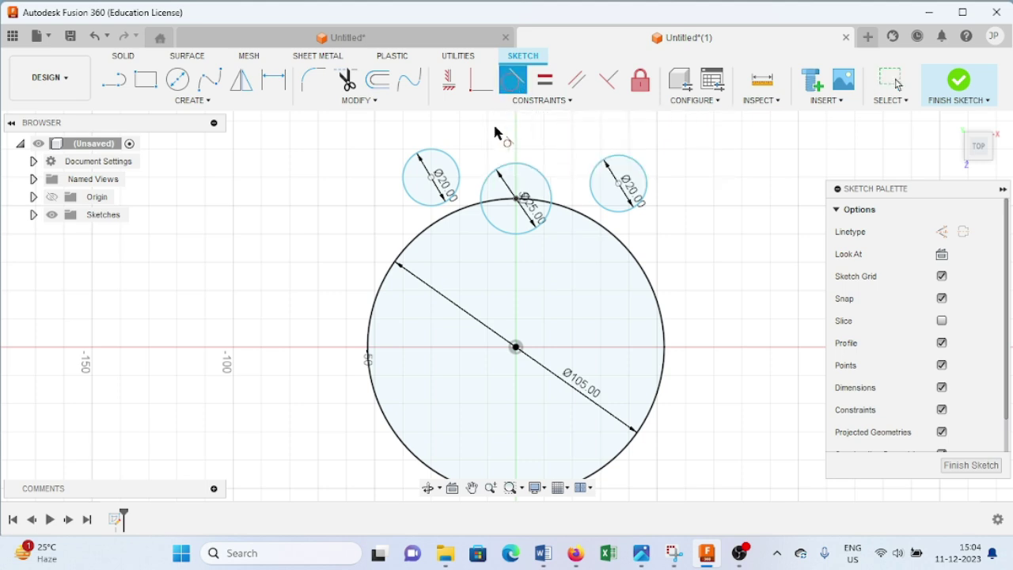
{"action": "left_click", "coordinate": [458, 190]}
{"action": "left_click", "coordinate": [470, 207]}
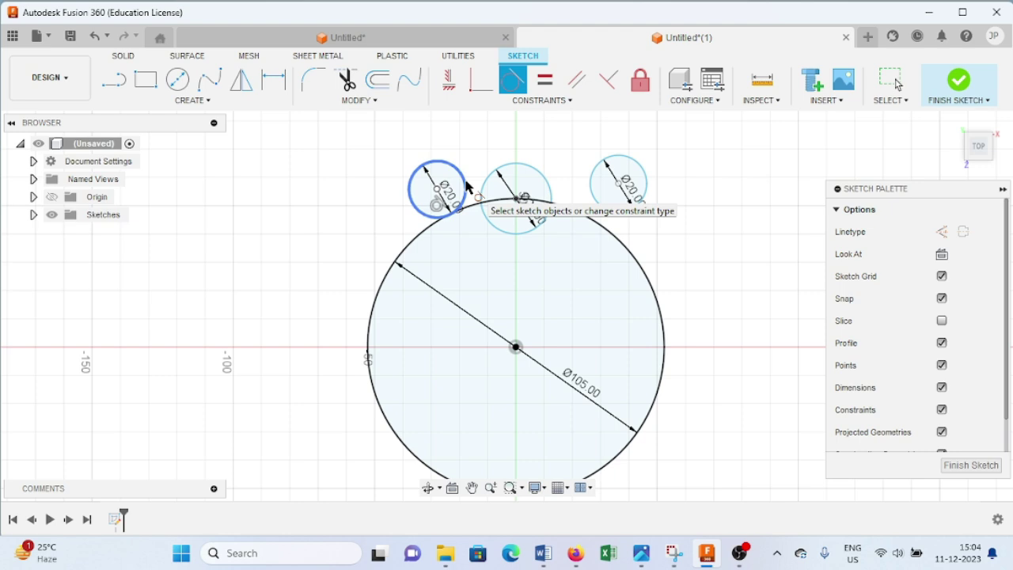
{"action": "left_click", "coordinate": [467, 187]}
{"action": "left_click", "coordinate": [500, 188]}
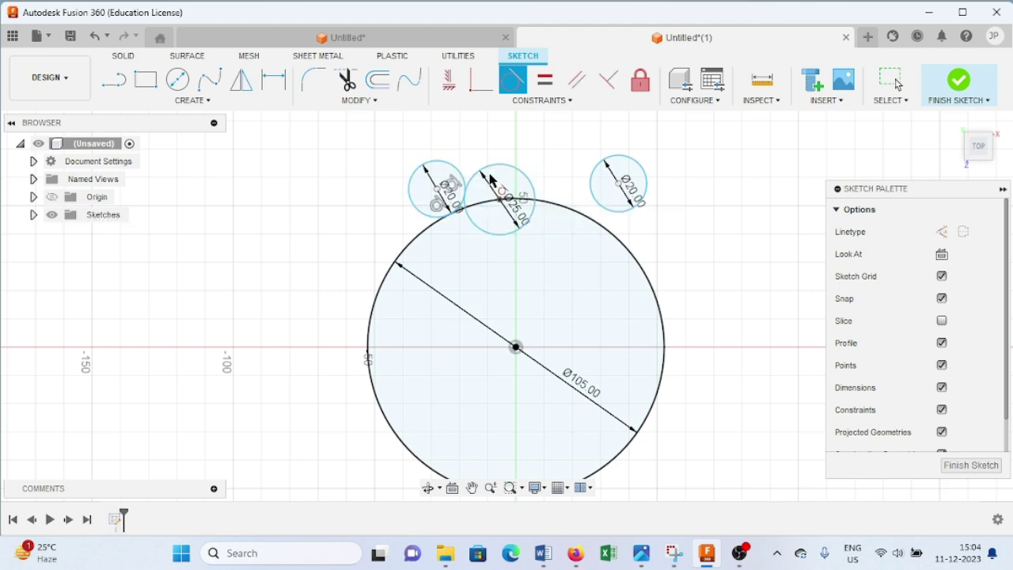
Make the right 20 mm circle tangent to both the 105 mm circle and the 25 mm circle
{"action": "left_click", "coordinate": [588, 189]}
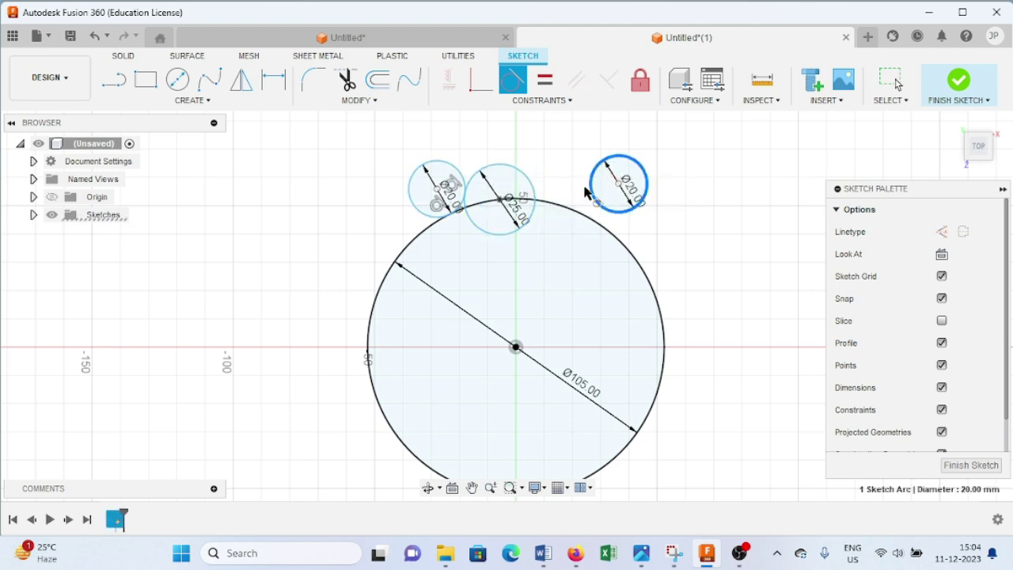
{"action": "left_click", "coordinate": [569, 209]}
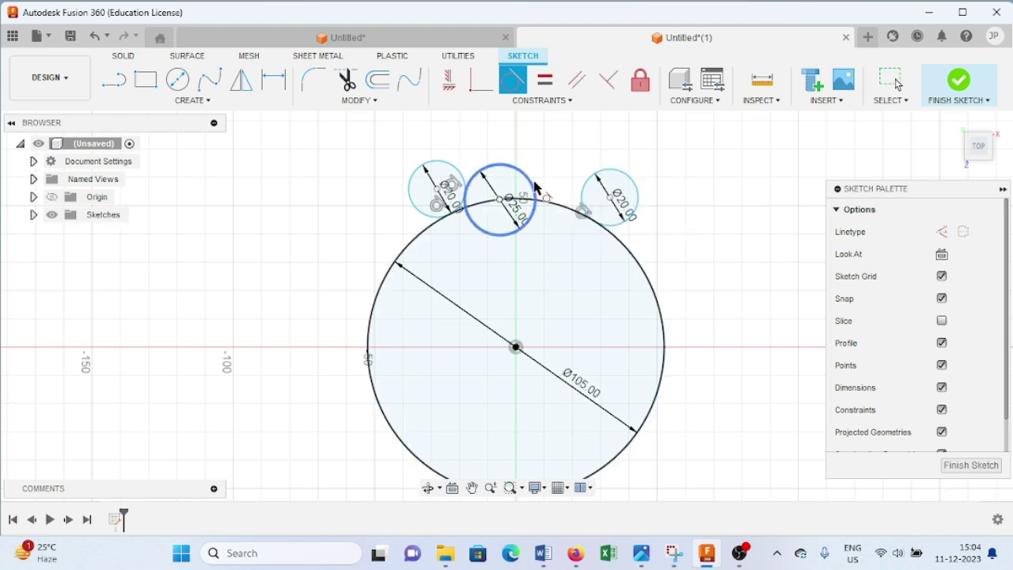
{"action": "left_click", "coordinate": [535, 190]}
{"action": "left_click", "coordinate": [601, 194]}
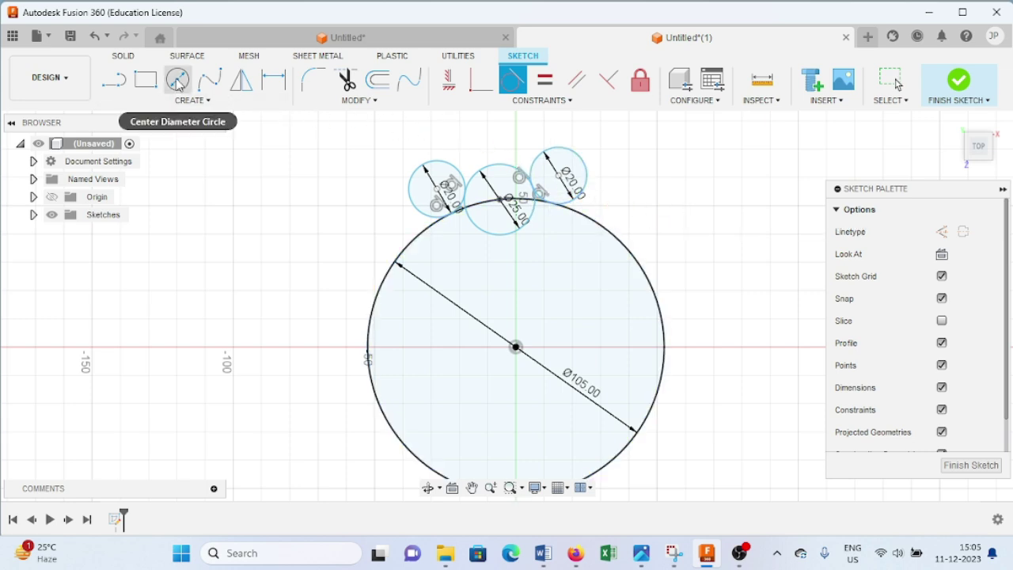
Trim the outer portions of both 20 mm circles, keeping only the short fillet arcs beside the 25 mm circle
{"action": "left_click", "coordinate": [351, 87]}
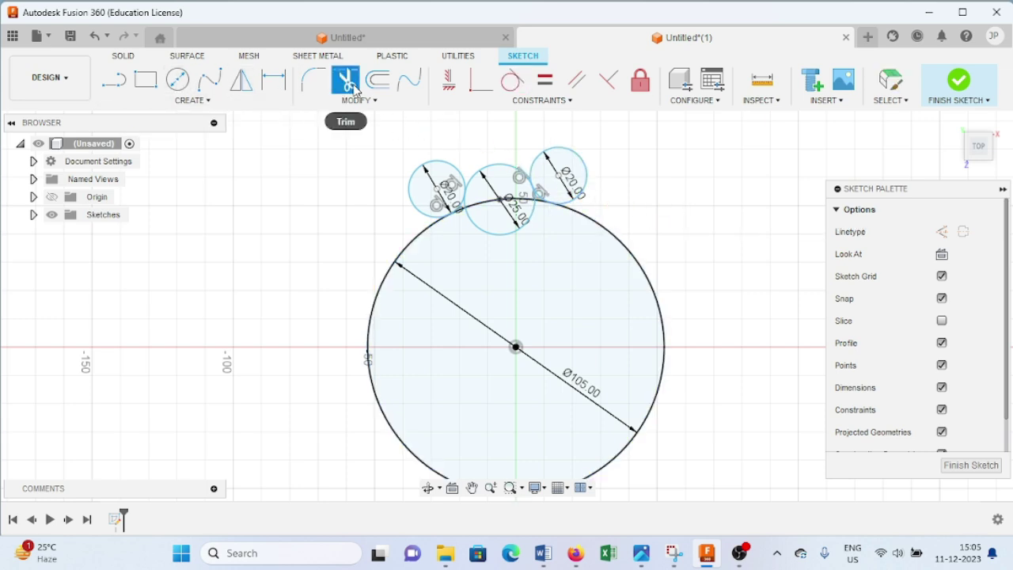
{"action": "left_click", "coordinate": [440, 163]}
{"action": "left_click", "coordinate": [582, 163]}
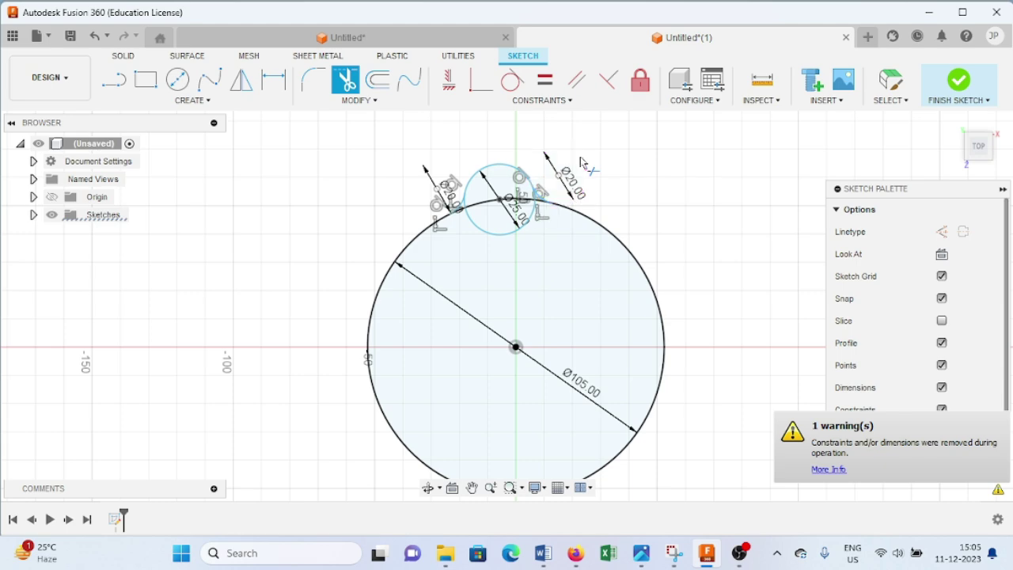
Trim the 25 mm circle's lower arc inside the large circle and its leftover pieces beneath both fillet arcs
{"action": "left_click", "coordinate": [516, 230]}
{"action": "scroll", "coordinate": [517, 237], "scroll_direction": "down", "scroll_amount": 3}
{"action": "scroll", "coordinate": [517, 242], "scroll_direction": "up", "scroll_amount": 5}
{"action": "middle_click_drag", "start_coordinate": [557, 199], "coordinate": [514, 330]}
{"action": "left_click", "coordinate": [529, 235]}
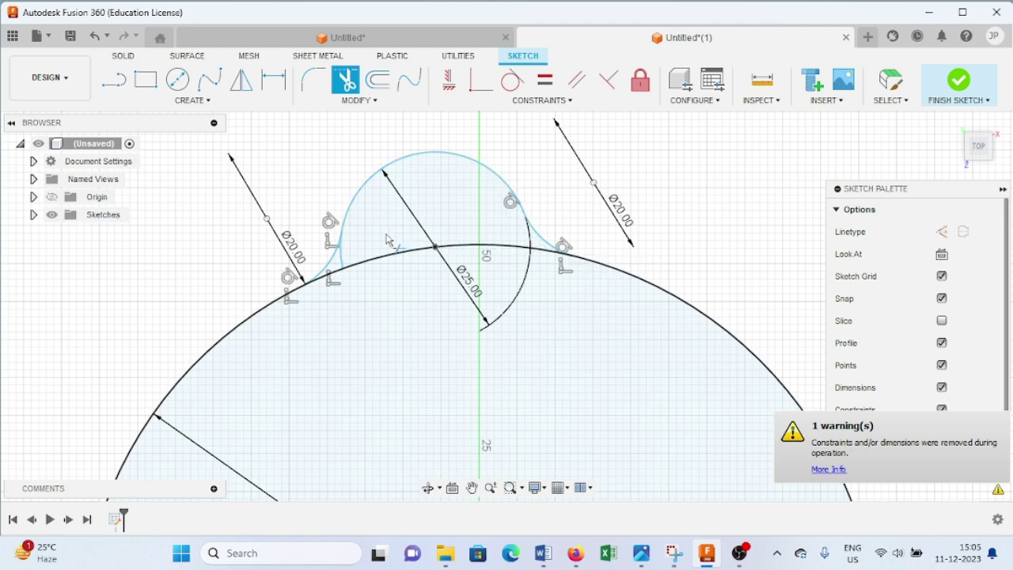
{"action": "left_click", "coordinate": [343, 261]}
{"action": "scroll", "coordinate": [434, 326], "scroll_direction": "down", "scroll_amount": 4}
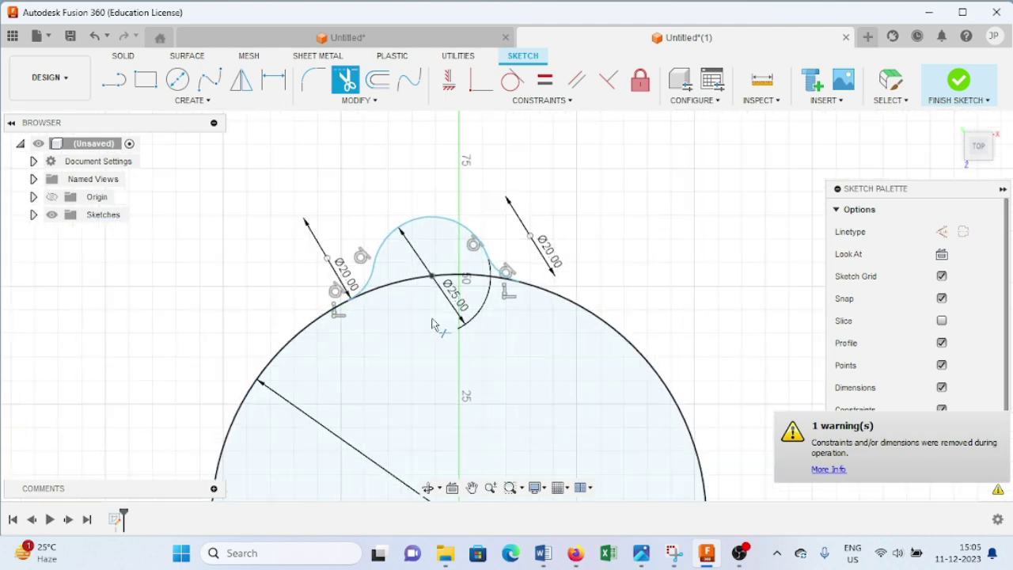
{"action": "middle_click_drag", "start_coordinate": [532, 389], "coordinate": [542, 290]}
{"action": "scroll", "coordinate": [542, 330], "scroll_direction": "down", "scroll_amount": 2}
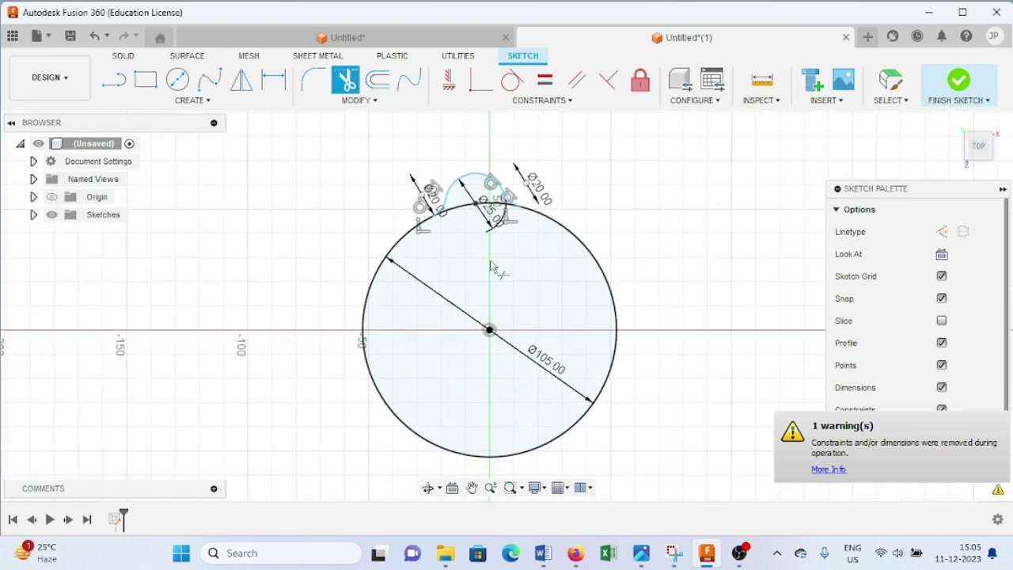
Create a full circular pattern of the lobe arc and its two fillet arcs around the origin with a quantity of 8
{"action": "left_click", "coordinate": [196, 100]}
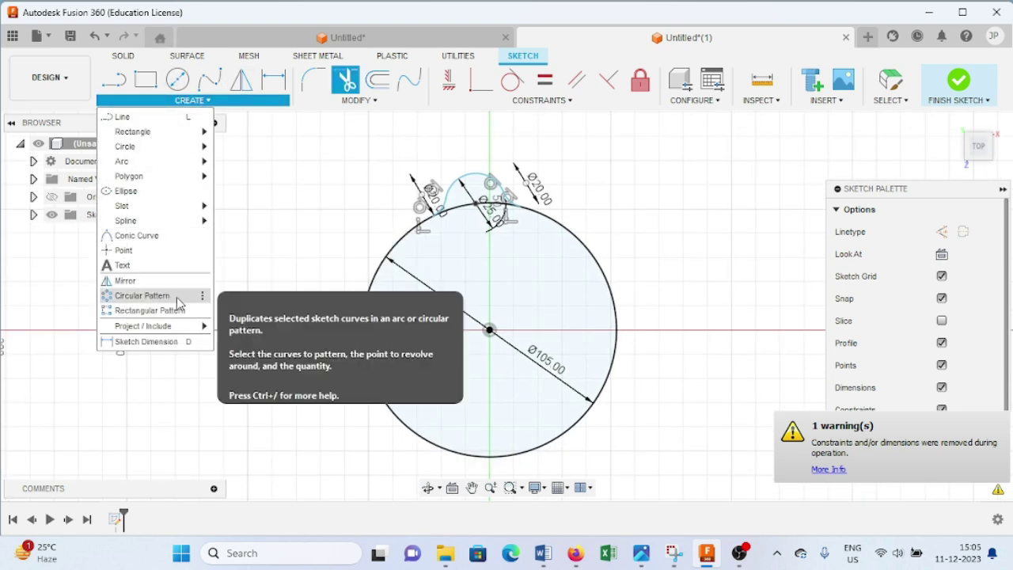
{"action": "left_click", "coordinate": [143, 296]}
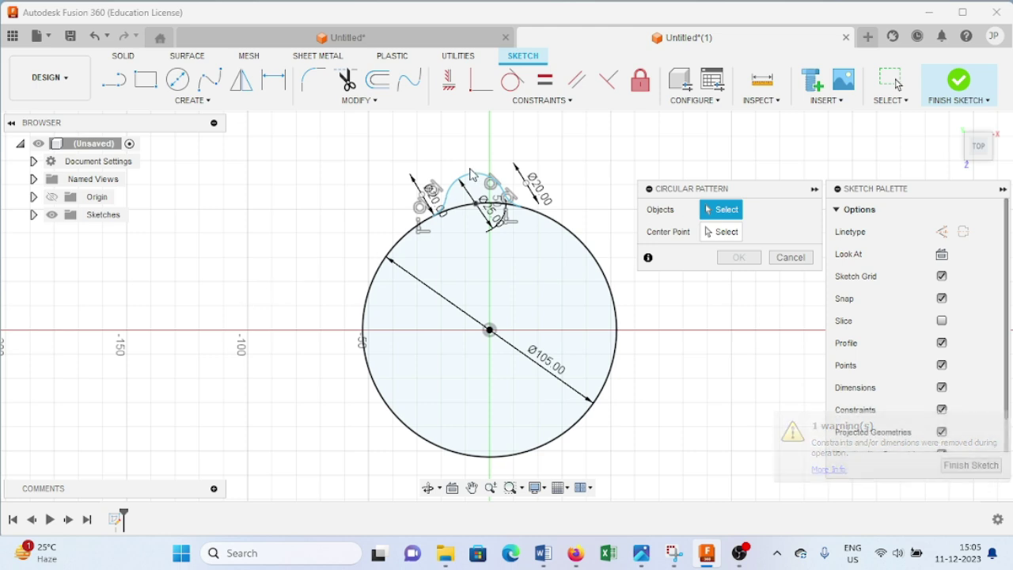
{"action": "scroll", "coordinate": [472, 174], "scroll_direction": "up", "scroll_amount": 2}
{"action": "left_click", "coordinate": [450, 191]}
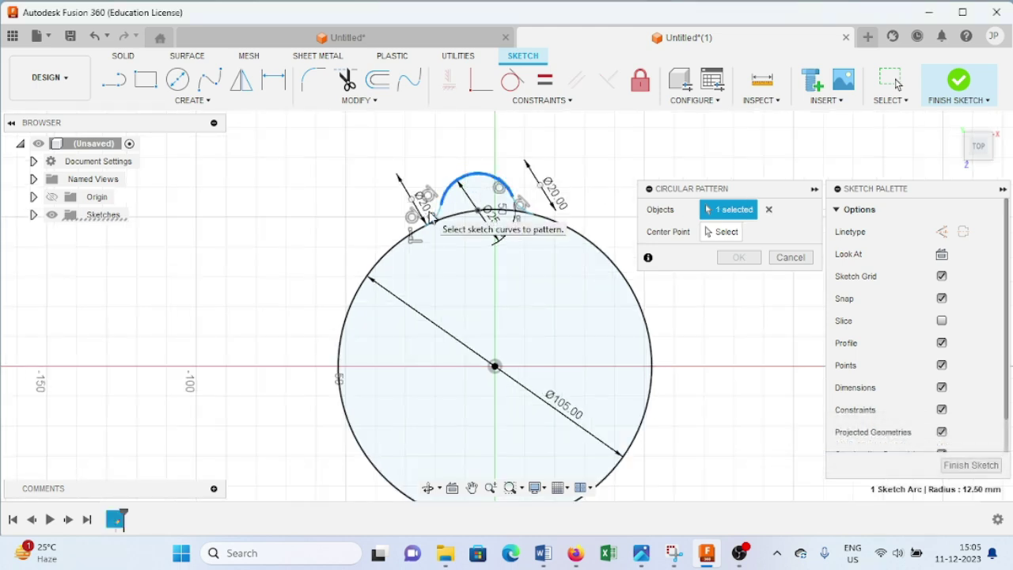
{"action": "left_click", "coordinate": [431, 220]}
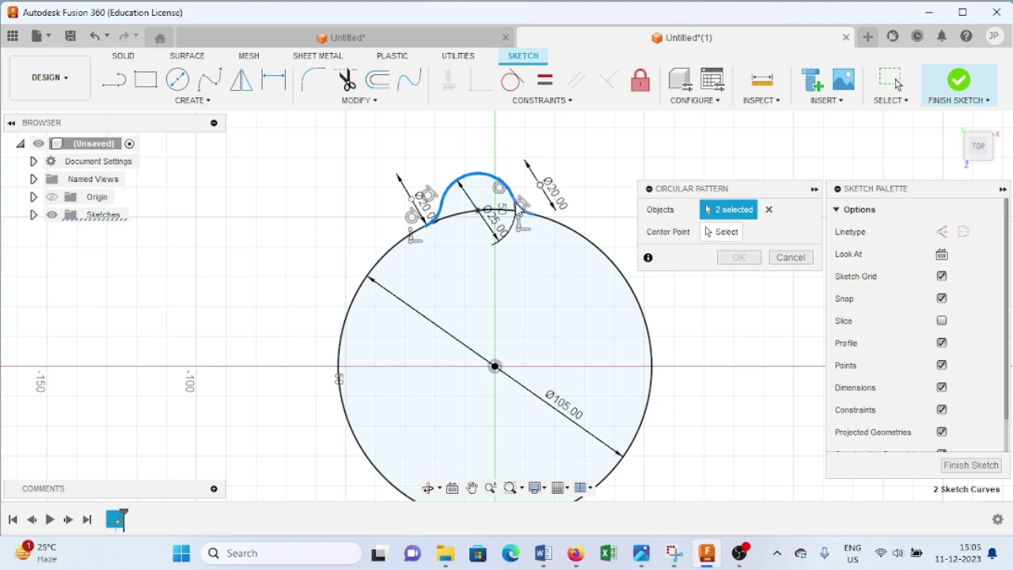
{"action": "left_click", "coordinate": [520, 204]}
{"action": "left_click", "coordinate": [726, 235]}
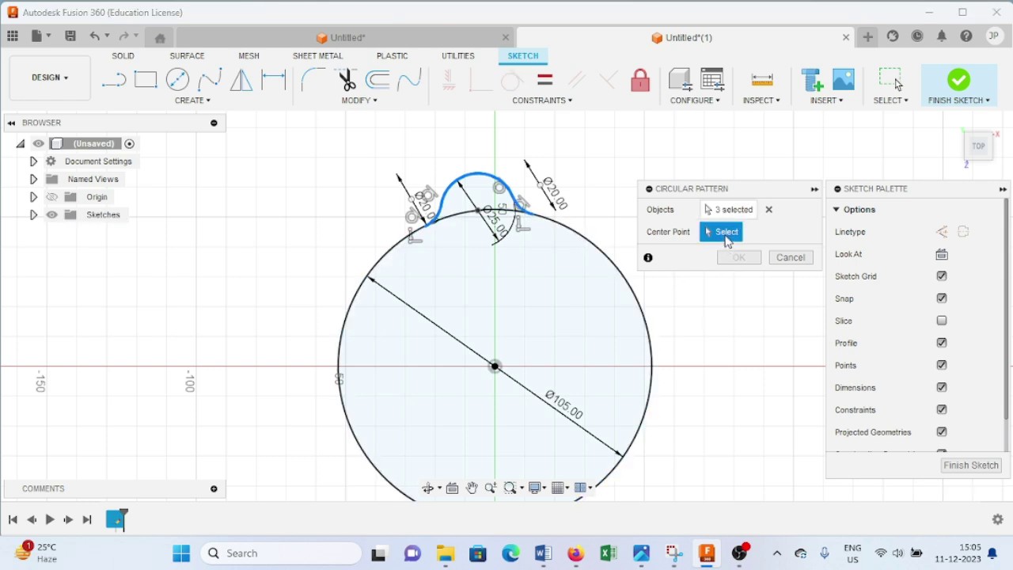
{"action": "left_click", "coordinate": [495, 368]}
{"action": "double_click", "coordinate": [708, 298]}
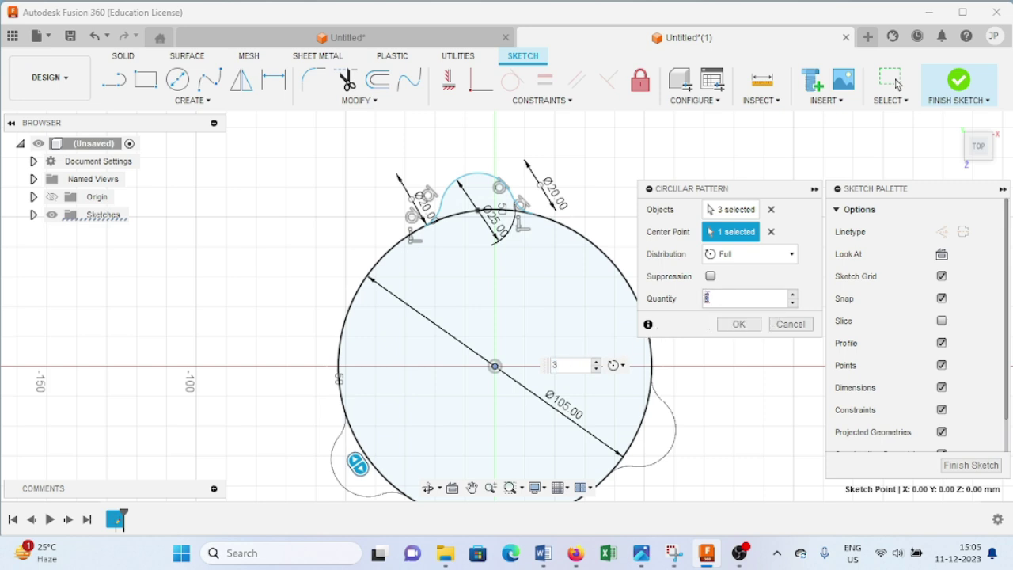
{"action": "type", "text": "8"}
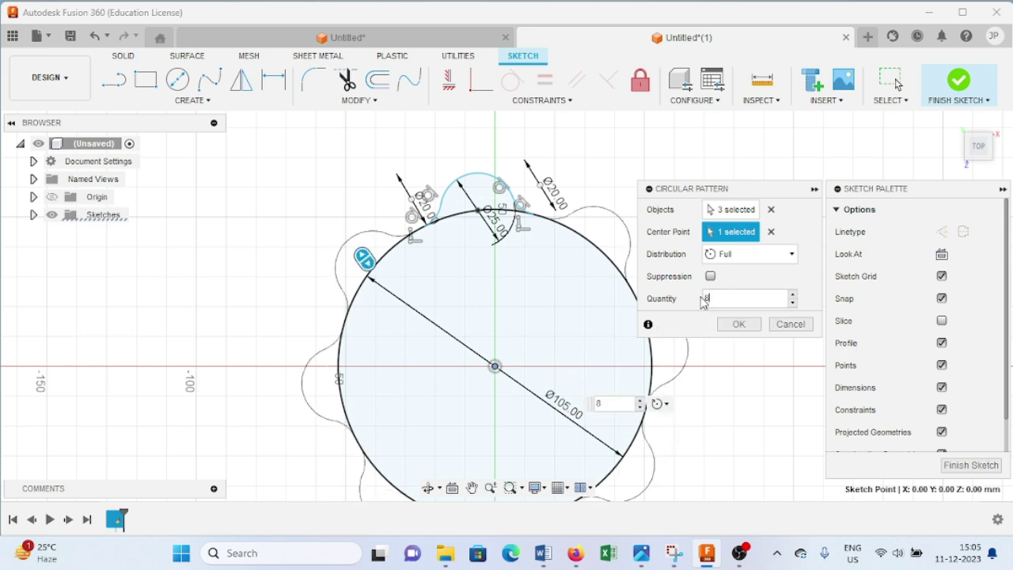
{"action": "left_click", "coordinate": [674, 552]}
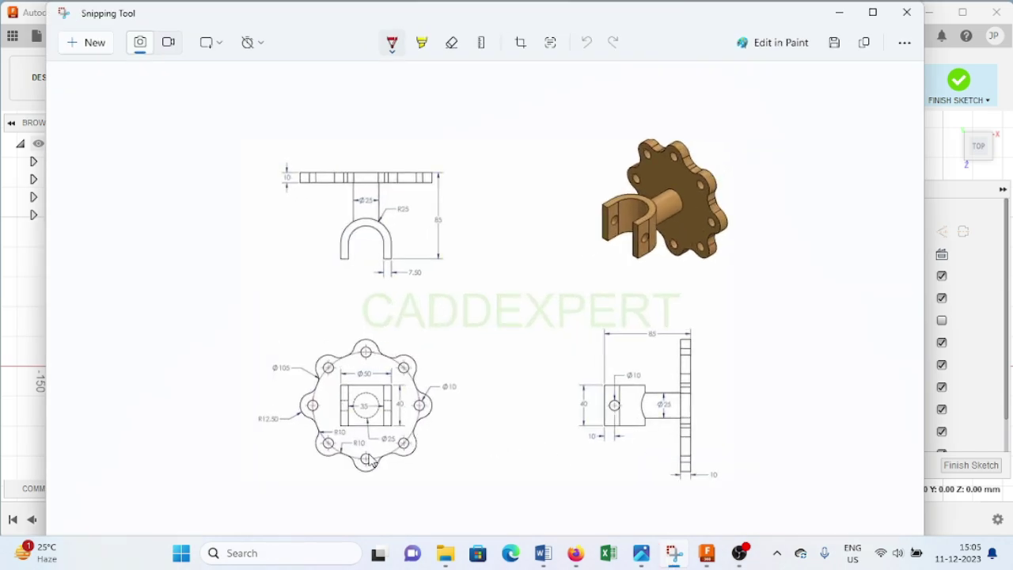
{"action": "left_click", "coordinate": [707, 554]}
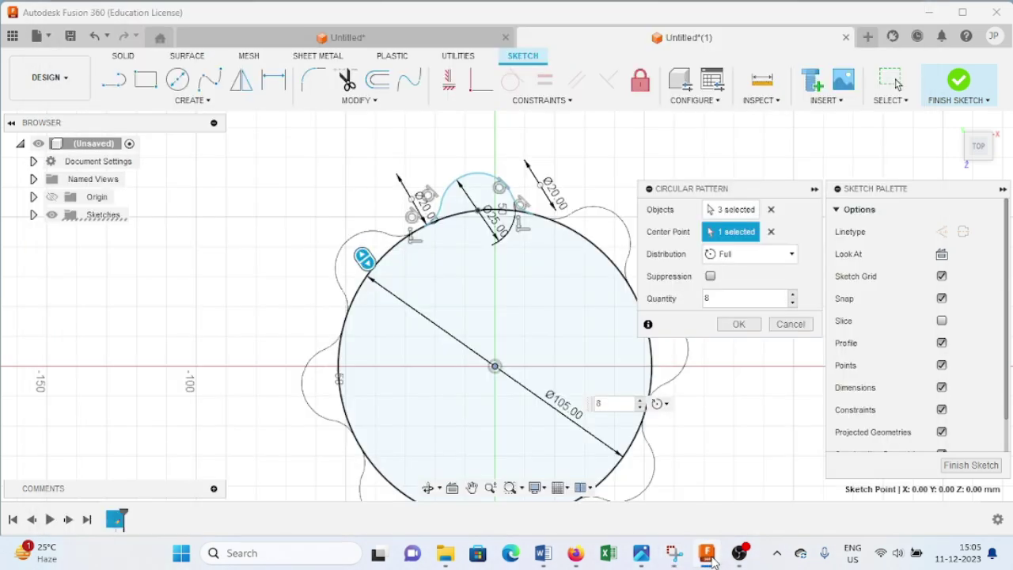
{"action": "left_click", "coordinate": [739, 325]}
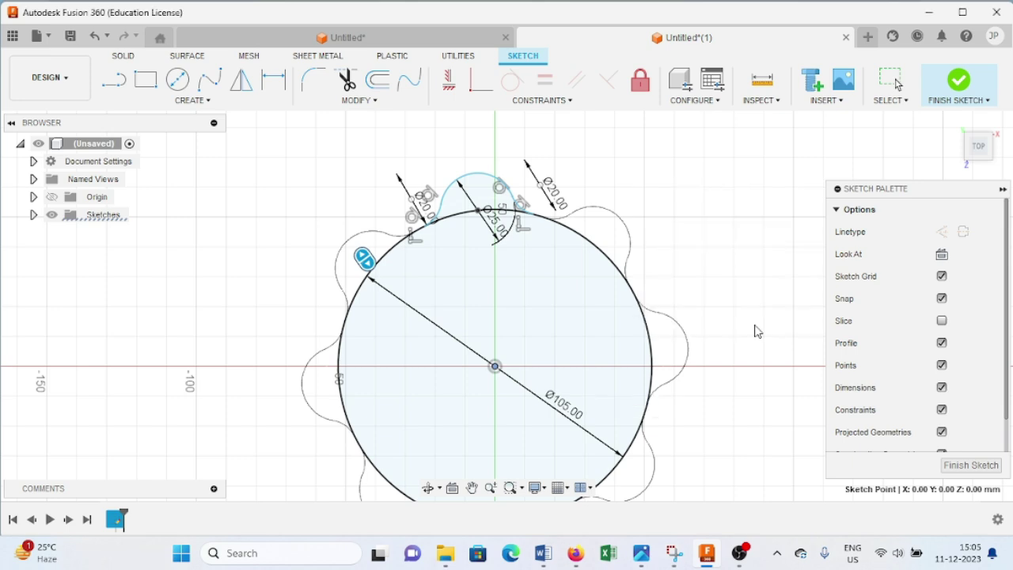
Check the hole size in the reference drawing and sketch a 10 mm circle at the centre of the original lobe arc
{"action": "left_click", "coordinate": [674, 554]}
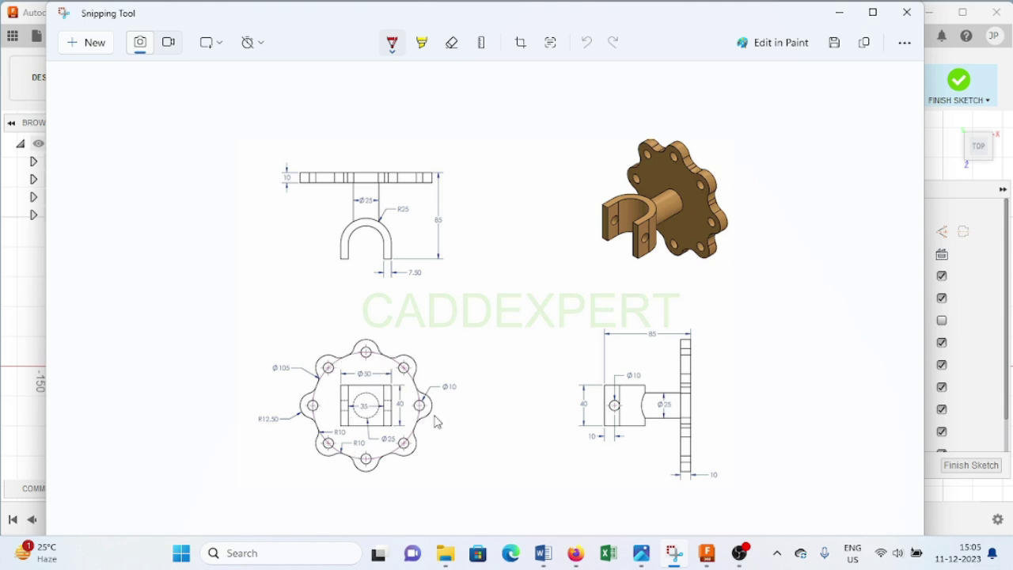
{"action": "mouse_move", "coordinate": [676, 561]}
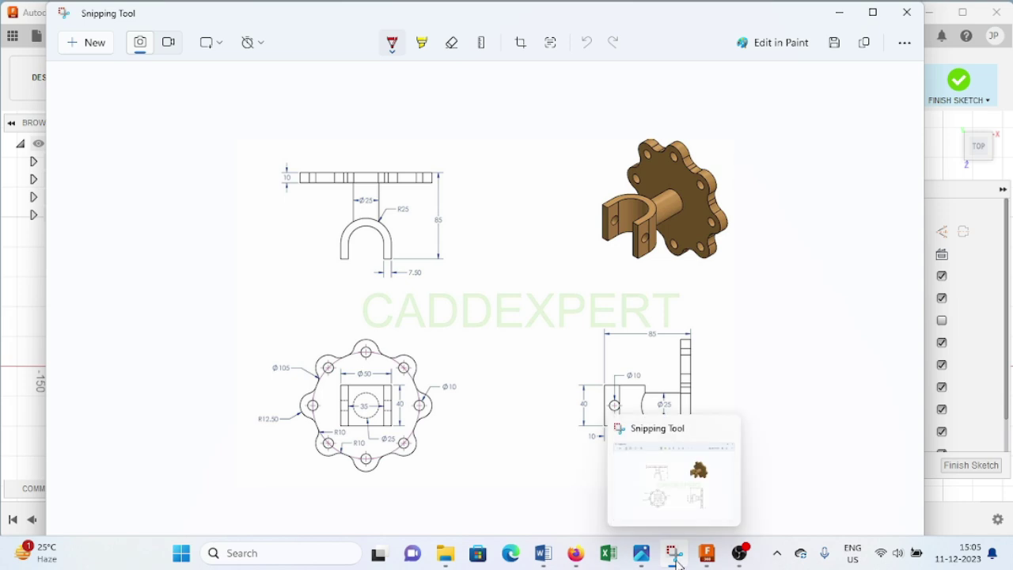
{"action": "left_click", "coordinate": [706, 554]}
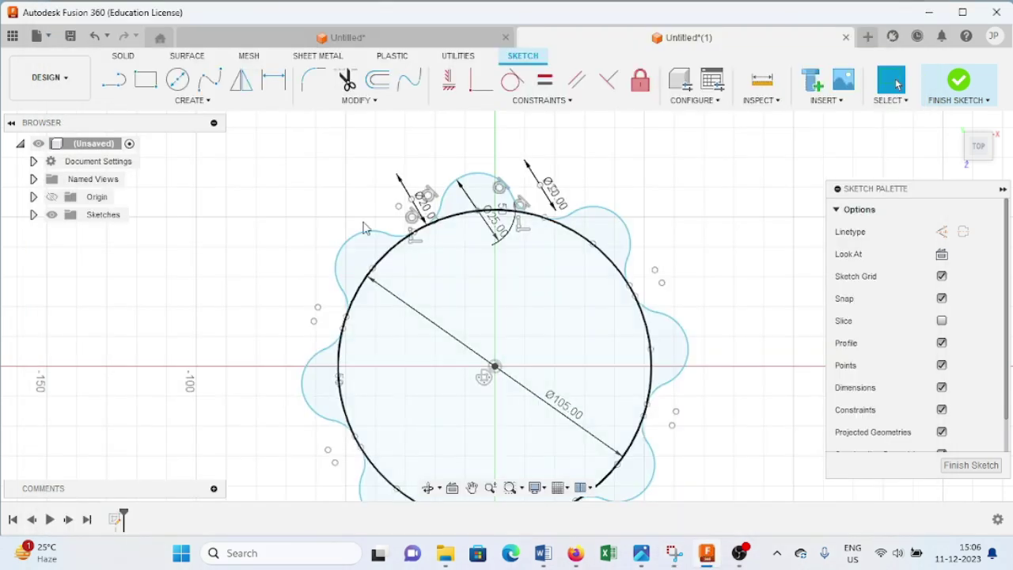
{"action": "left_click", "coordinate": [179, 80]}
{"action": "left_click", "coordinate": [480, 210]}
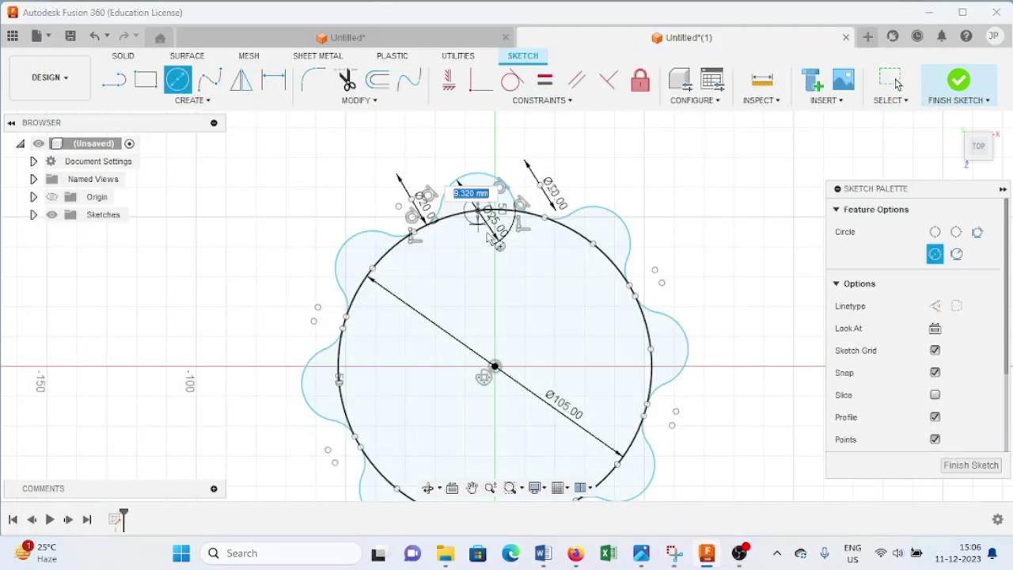
{"action": "type", "text": "10"}
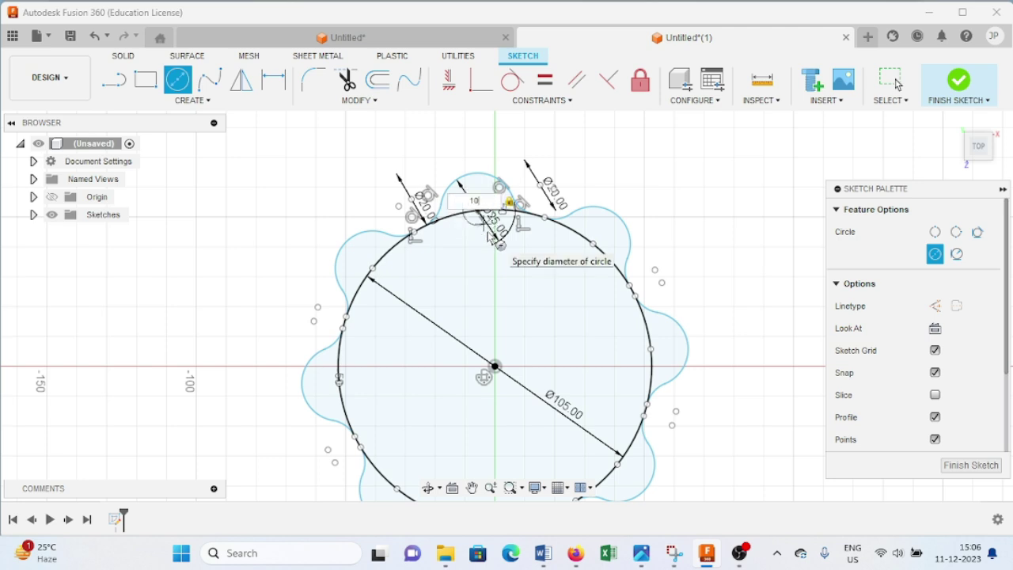
{"action": "left_click", "coordinate": [675, 555]}
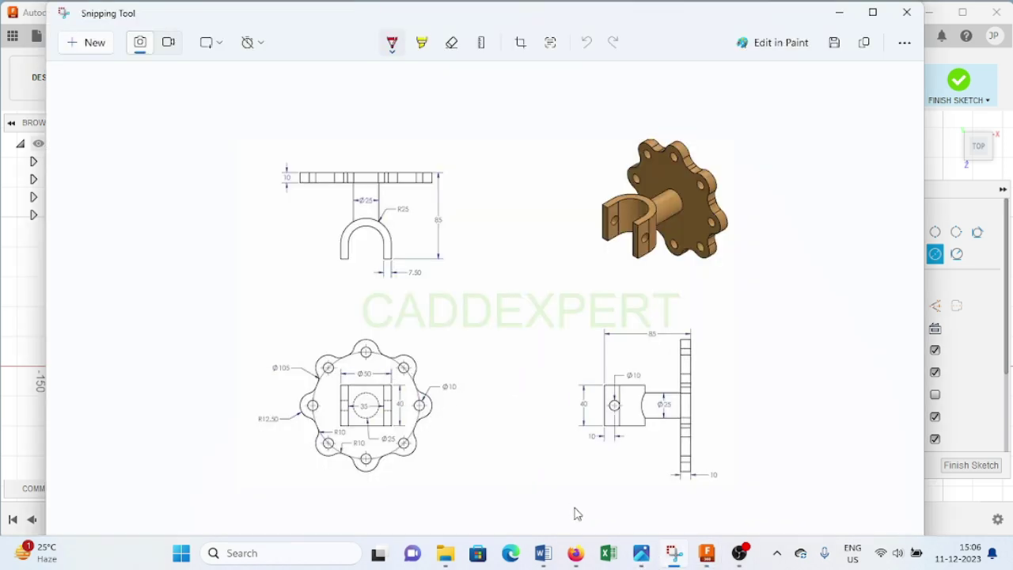
{"action": "left_click", "coordinate": [704, 558]}
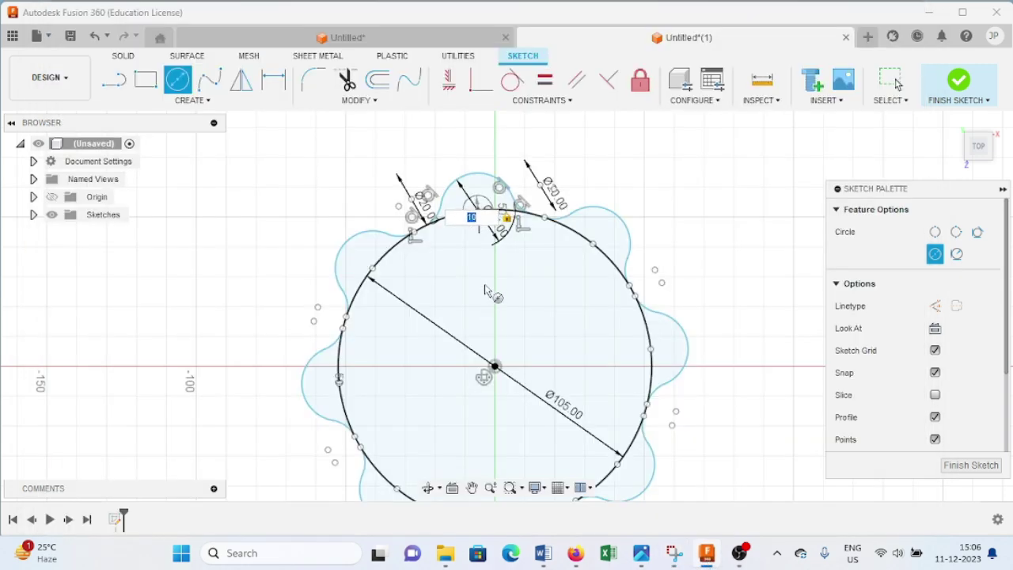
{"action": "key", "text": "Return"}
{"action": "key", "text": "Escape"}
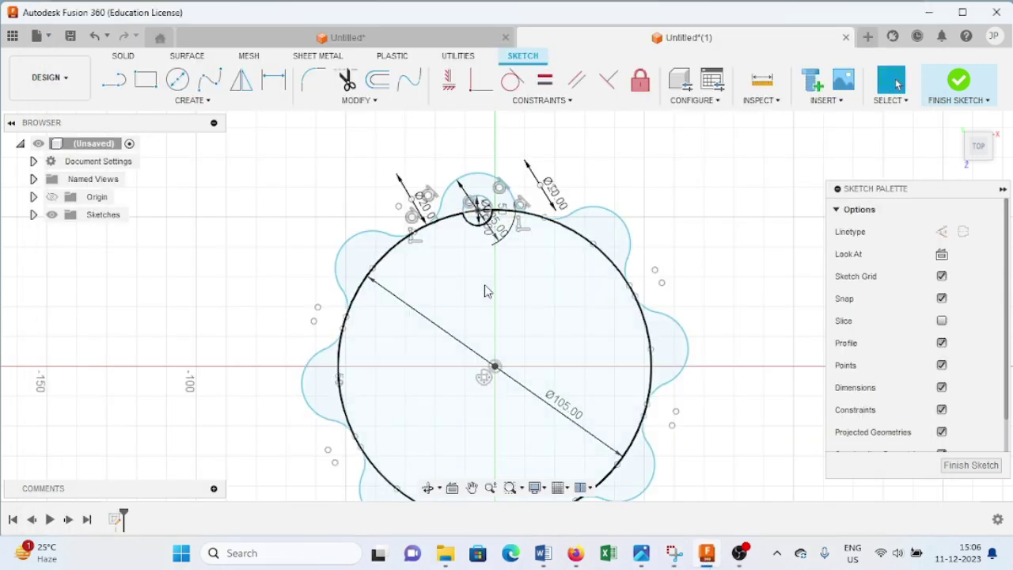
Create a full circular pattern of the 10 mm circle around the origin with a quantity of 8
{"action": "scroll", "coordinate": [487, 289], "scroll_direction": "down", "scroll_amount": 2}
{"action": "left_click", "coordinate": [196, 101]}
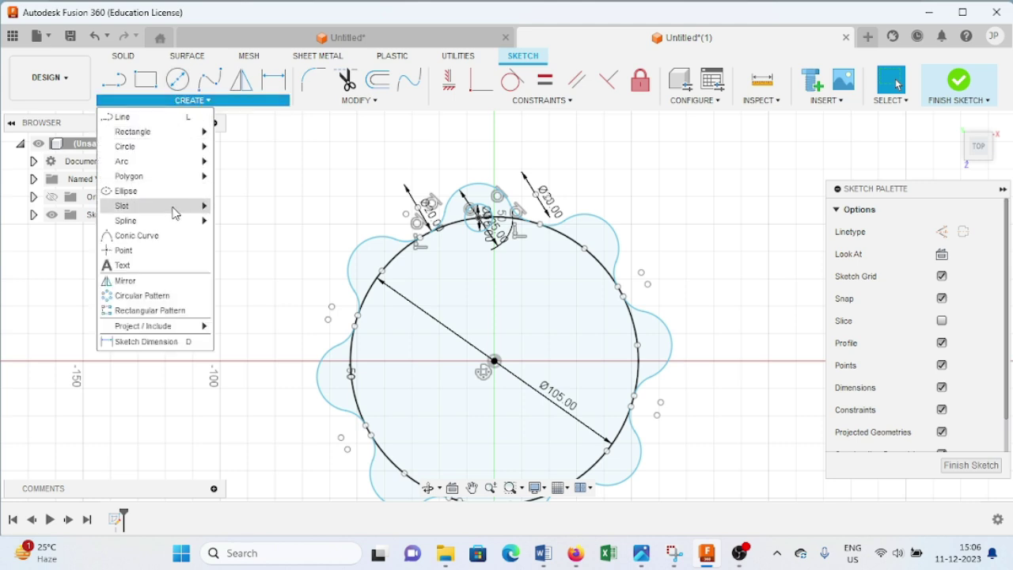
{"action": "left_click", "coordinate": [146, 295]}
{"action": "left_click", "coordinate": [474, 230]}
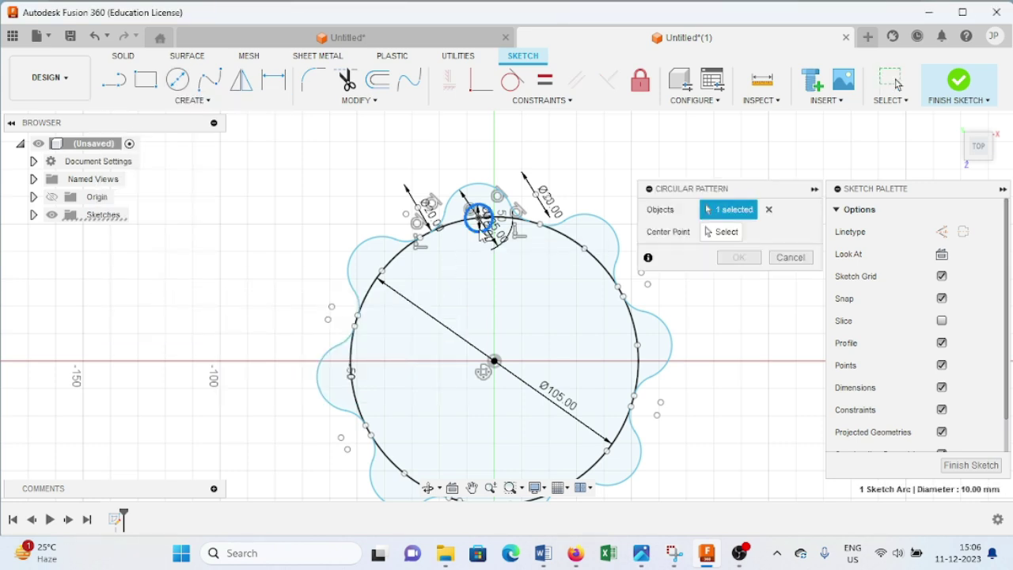
{"action": "left_click", "coordinate": [739, 235]}
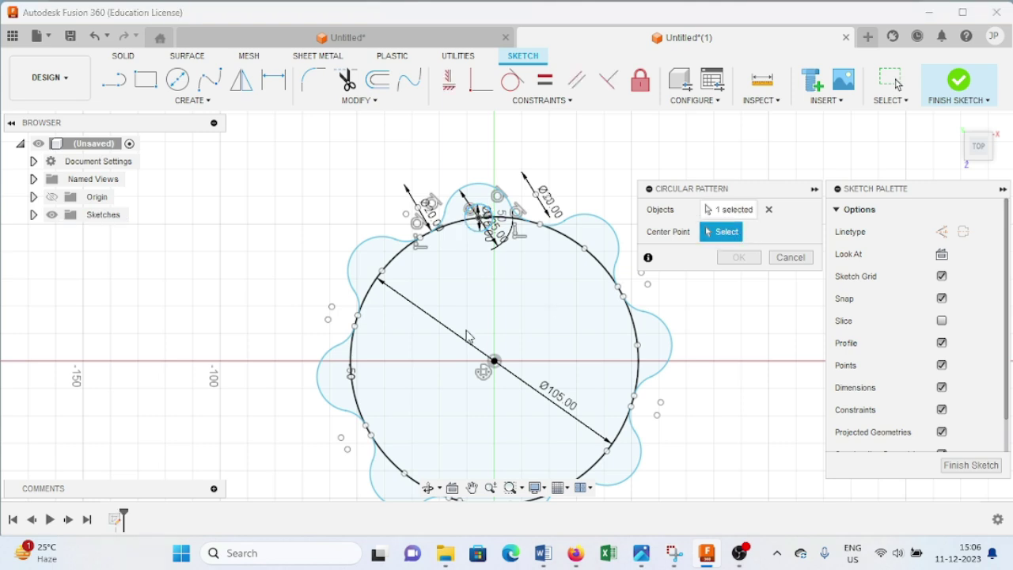
{"action": "left_click", "coordinate": [494, 361]}
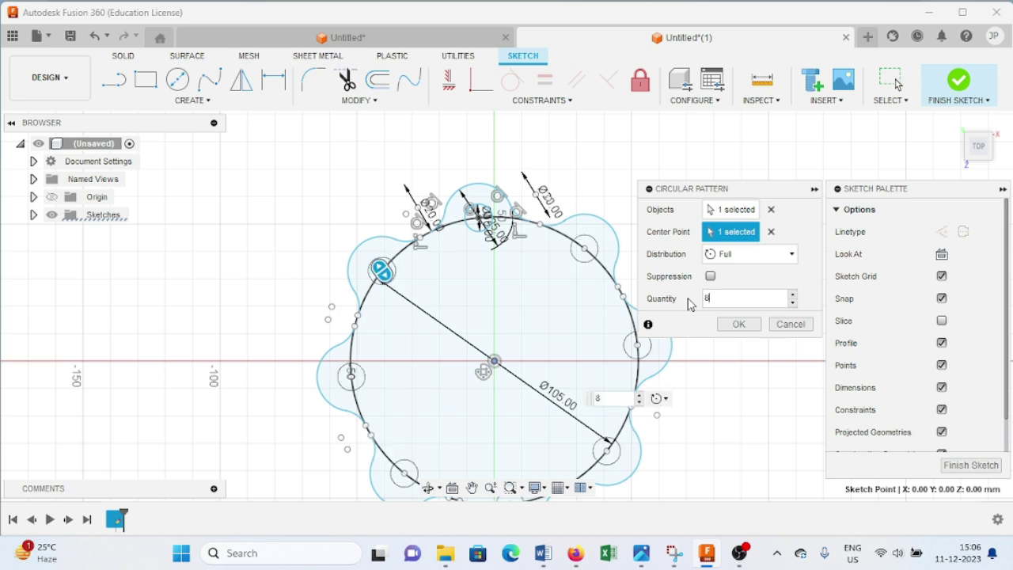
{"action": "key", "text": "Return"}
{"action": "scroll", "coordinate": [694, 304], "scroll_direction": "down", "scroll_amount": 2}
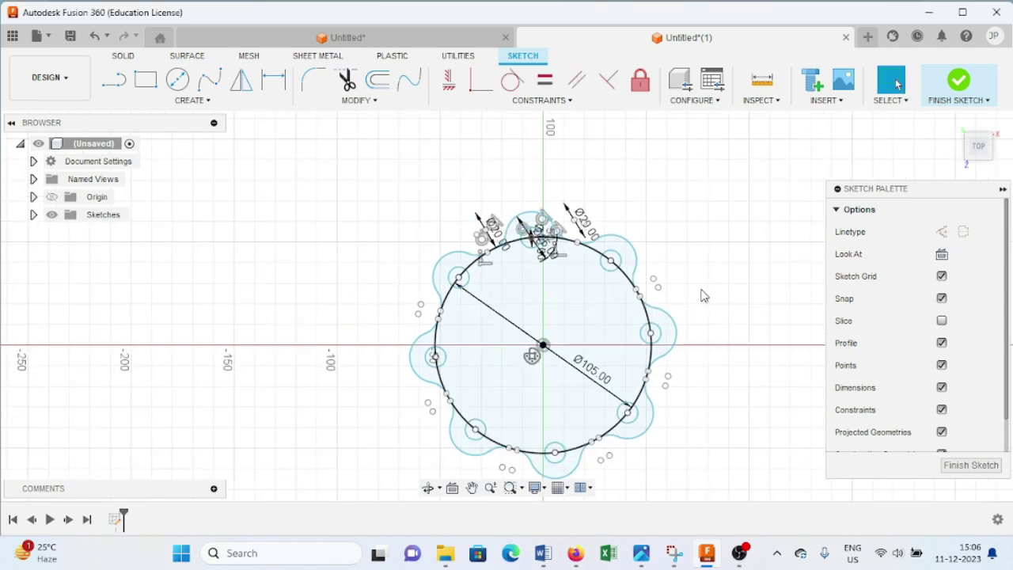
{"action": "middle_click_drag", "start_coordinate": [704, 296], "coordinate": [660, 223]}
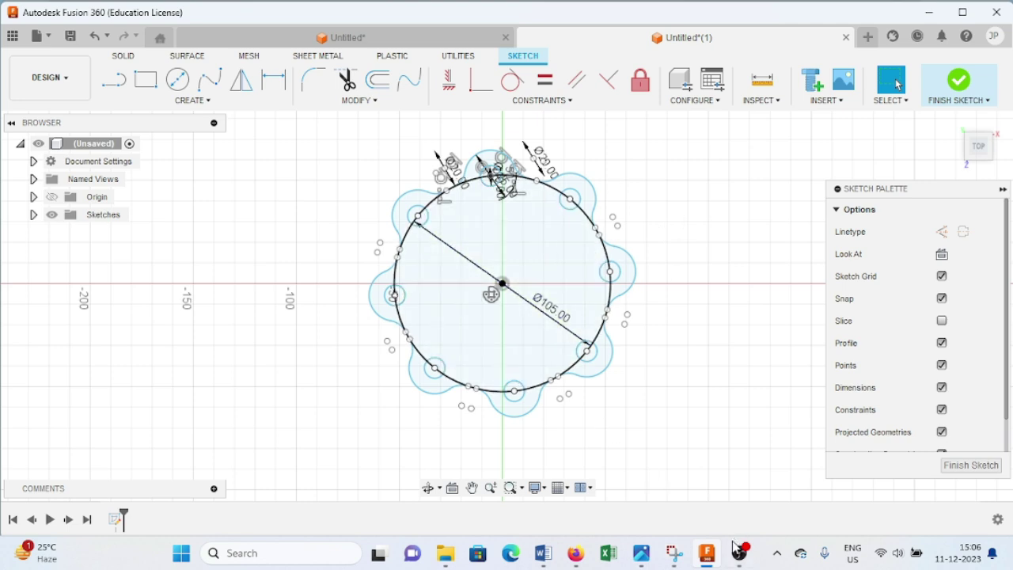
Check the plate thickness in the reference drawing, then finish the base plate sketch and show it in the home view
{"action": "left_click", "coordinate": [674, 553]}
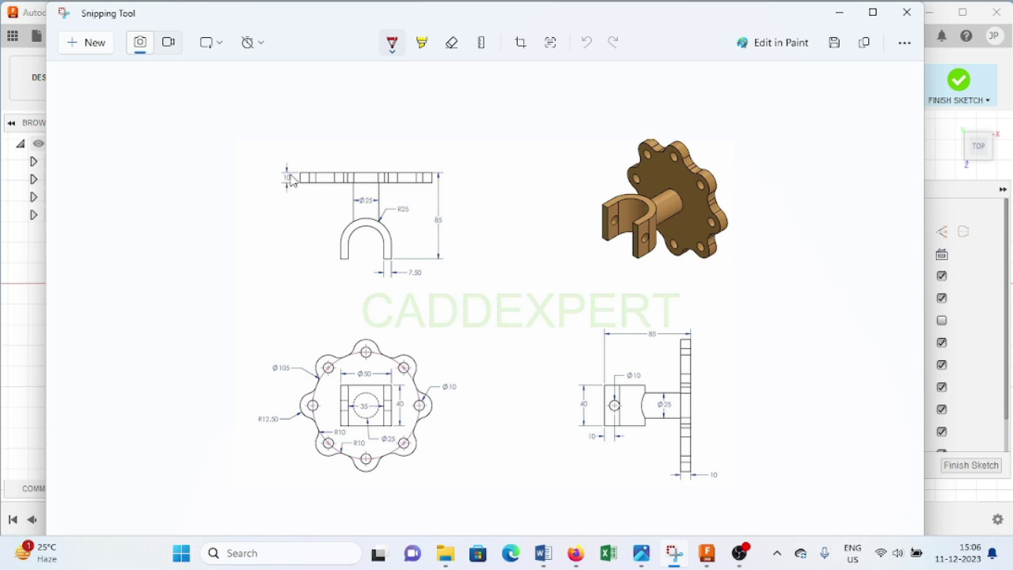
{"action": "left_click", "coordinate": [707, 557]}
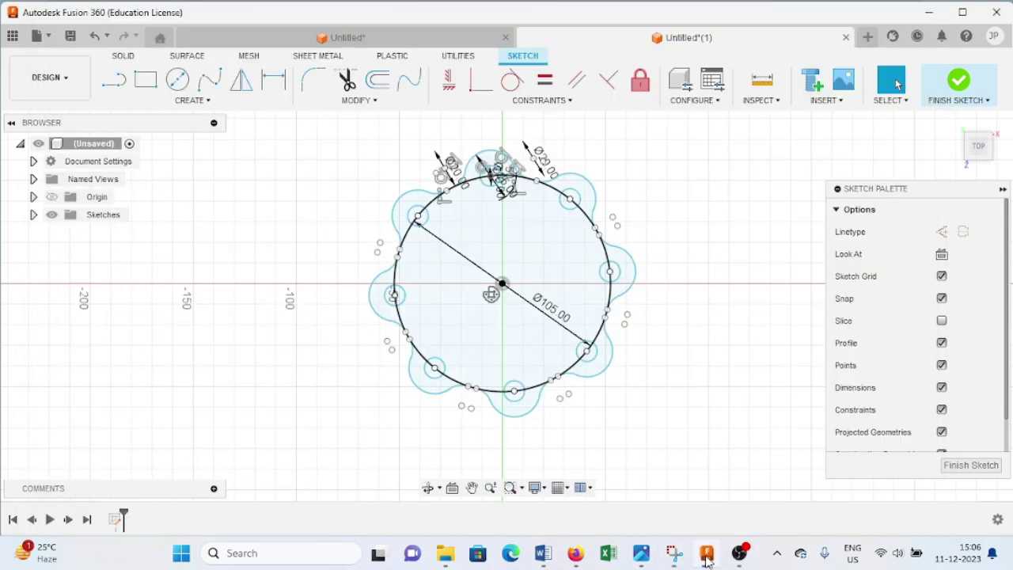
{"action": "left_click", "coordinate": [957, 82]}
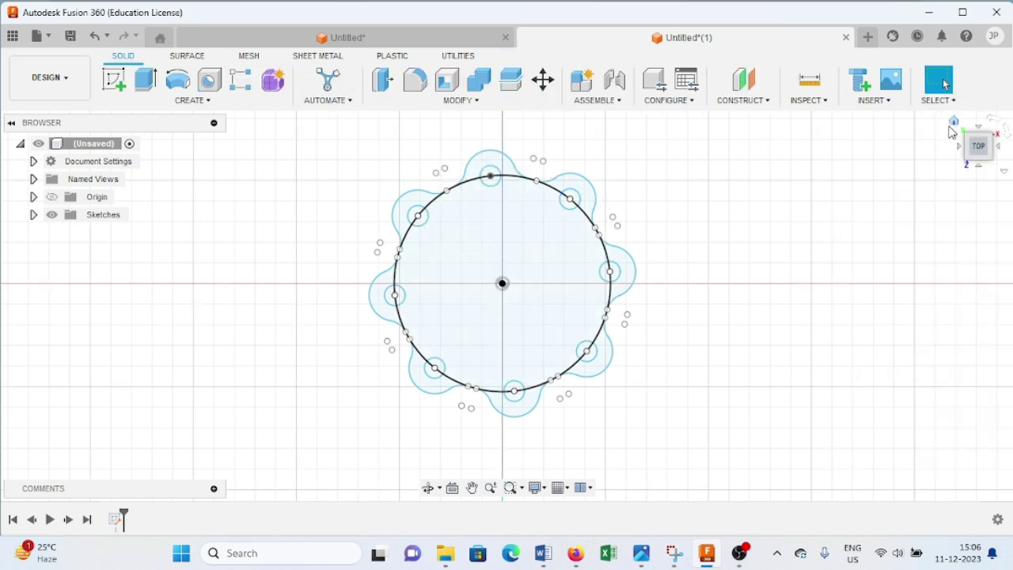
{"action": "left_click", "coordinate": [953, 124]}
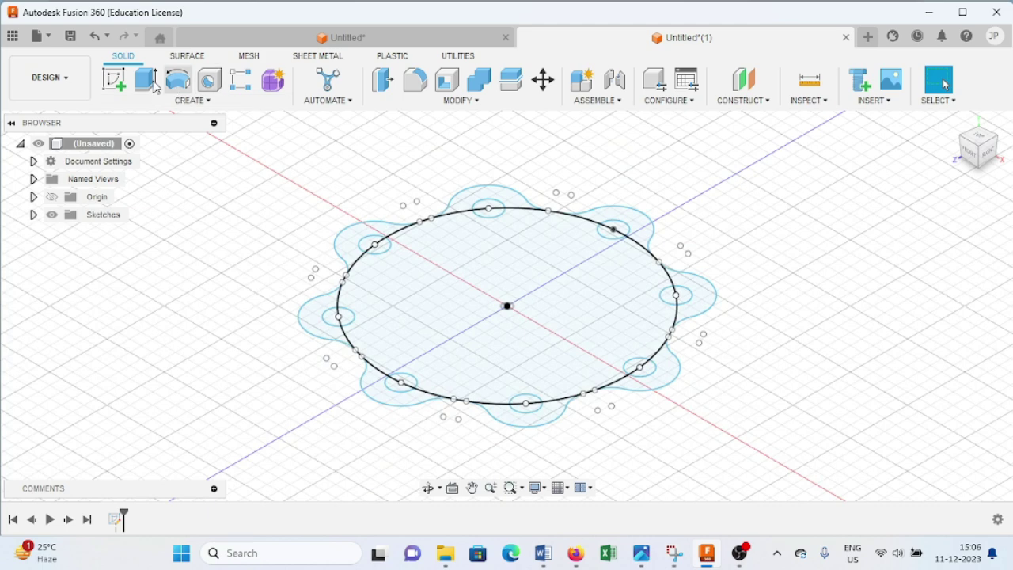
Extrude the central disc and all eight lobe profiles 10 mm as a new body, leaving the 10 mm holes open
{"action": "left_click", "coordinate": [145, 79]}
{"action": "left_click", "coordinate": [403, 300]}
{"action": "left_click", "coordinate": [345, 248]}
{"action": "left_click", "coordinate": [482, 196]}
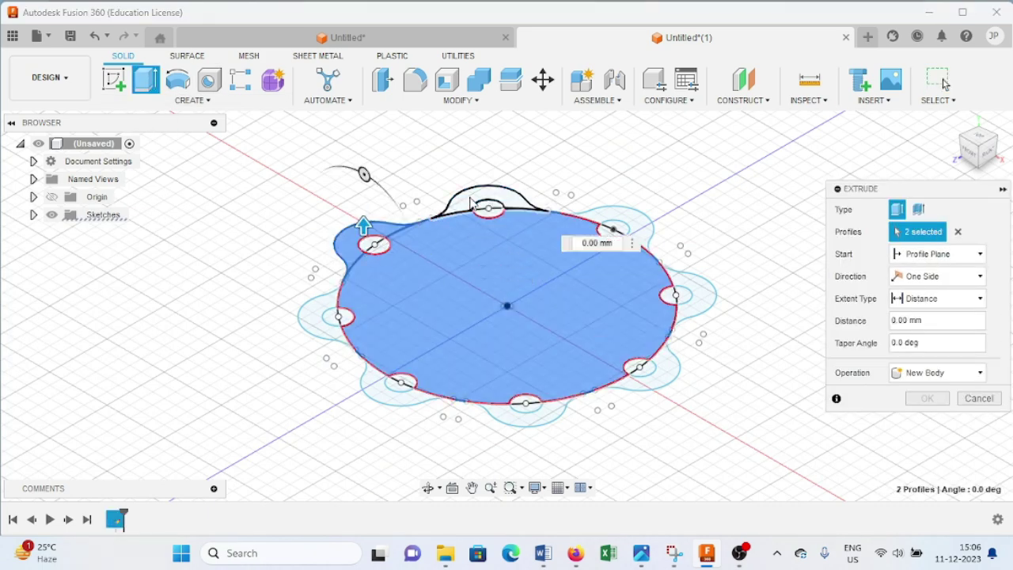
{"action": "left_click", "coordinate": [645, 231]}
{"action": "left_click", "coordinate": [696, 307]}
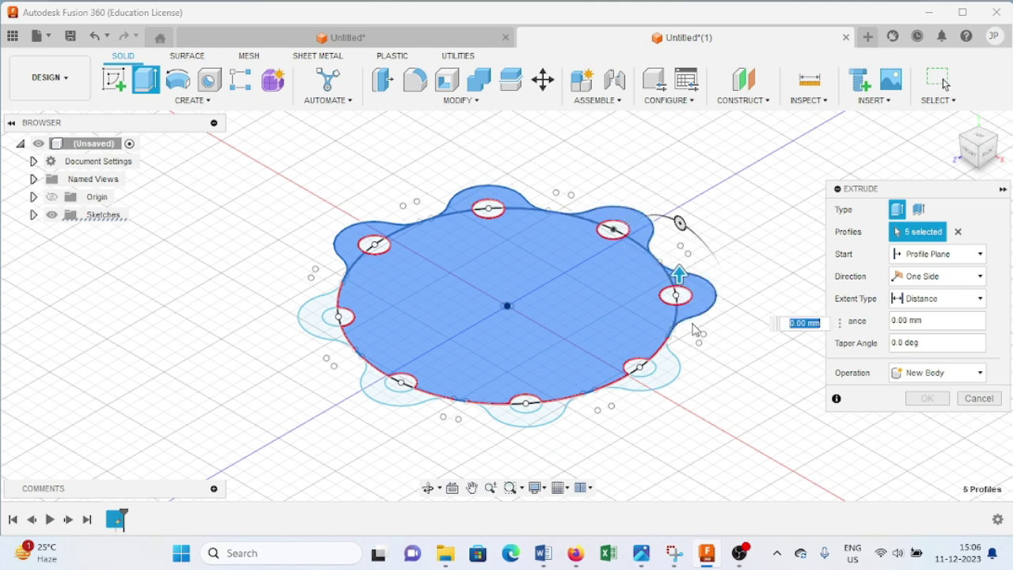
{"action": "left_click", "coordinate": [648, 385]}
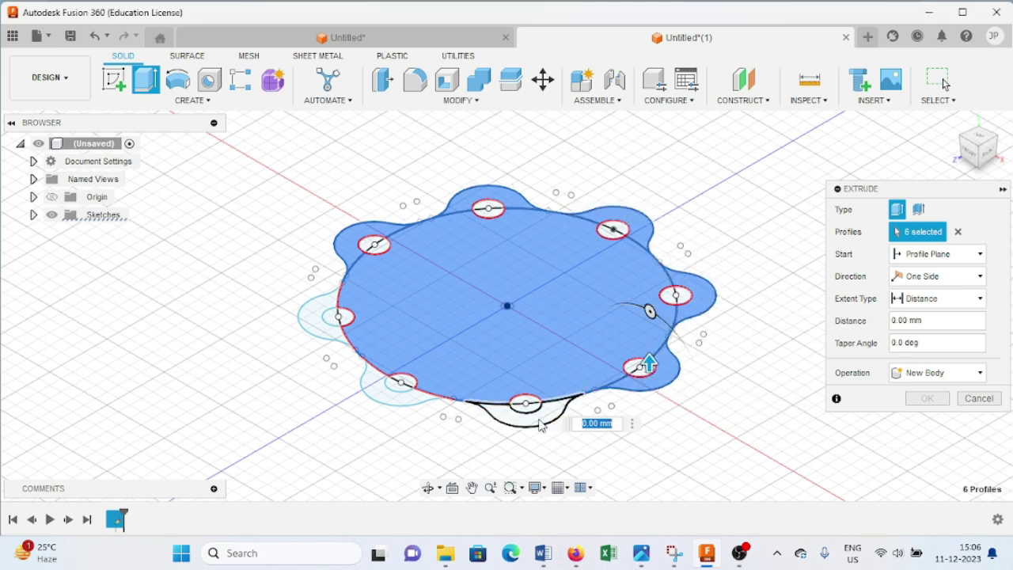
{"action": "left_click", "coordinate": [539, 421]}
{"action": "left_click", "coordinate": [374, 392]}
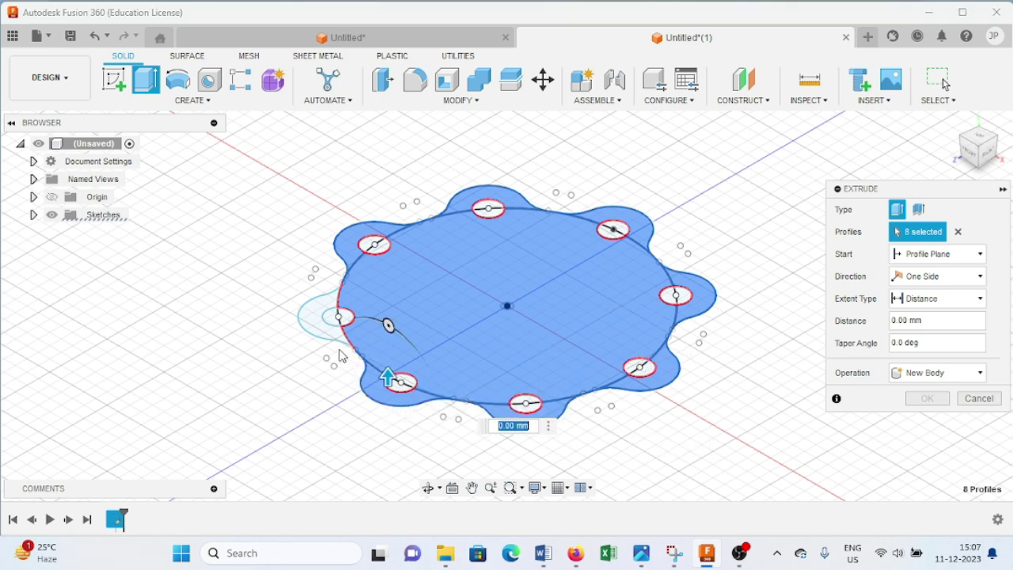
{"action": "left_click", "coordinate": [320, 329]}
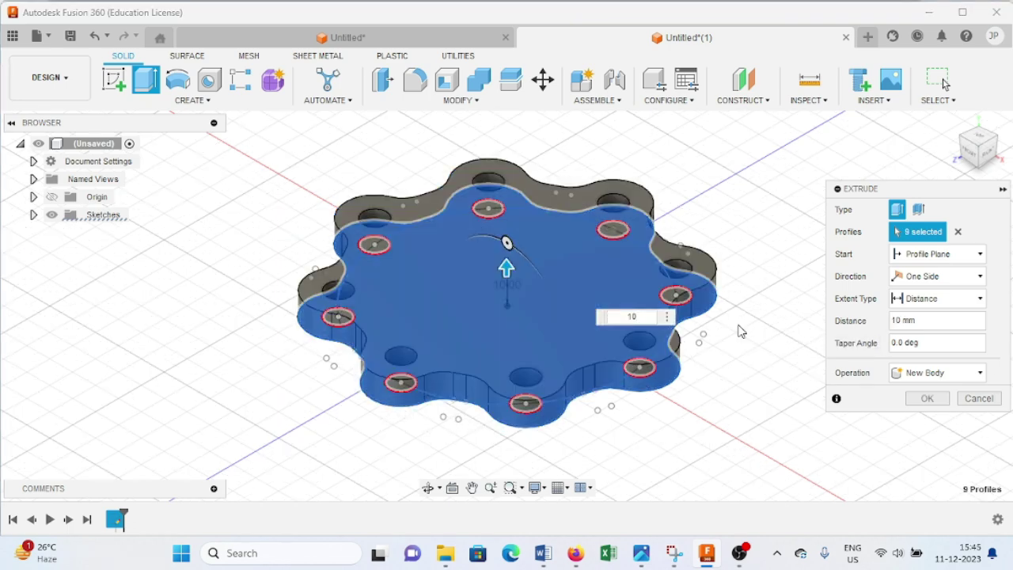
{"action": "key", "text": "Return"}
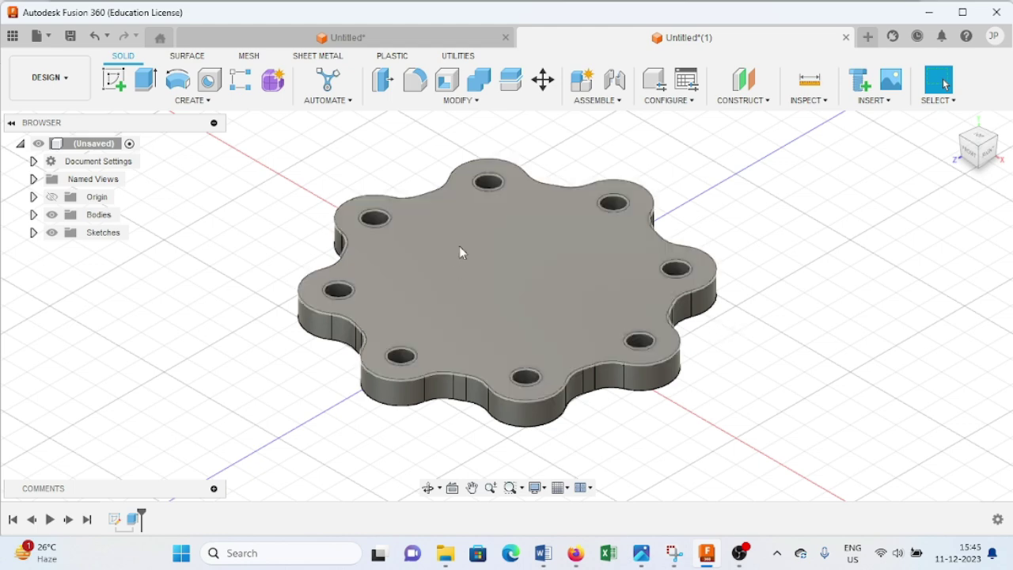
Start a sketch on the plate's top face and check the post and clamp dimensions in the reference drawing
{"action": "left_click", "coordinate": [460, 268]}
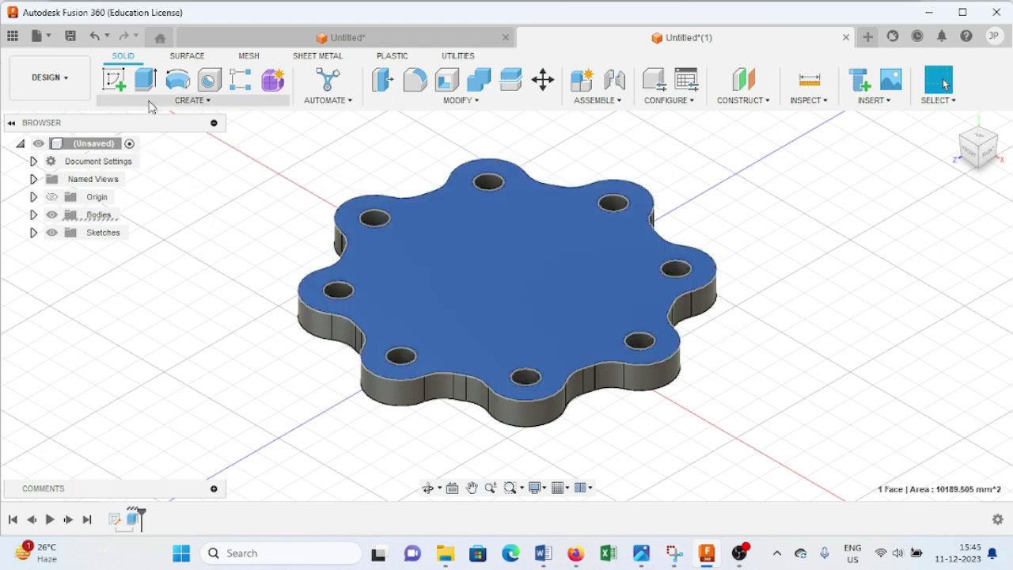
{"action": "left_click", "coordinate": [113, 79]}
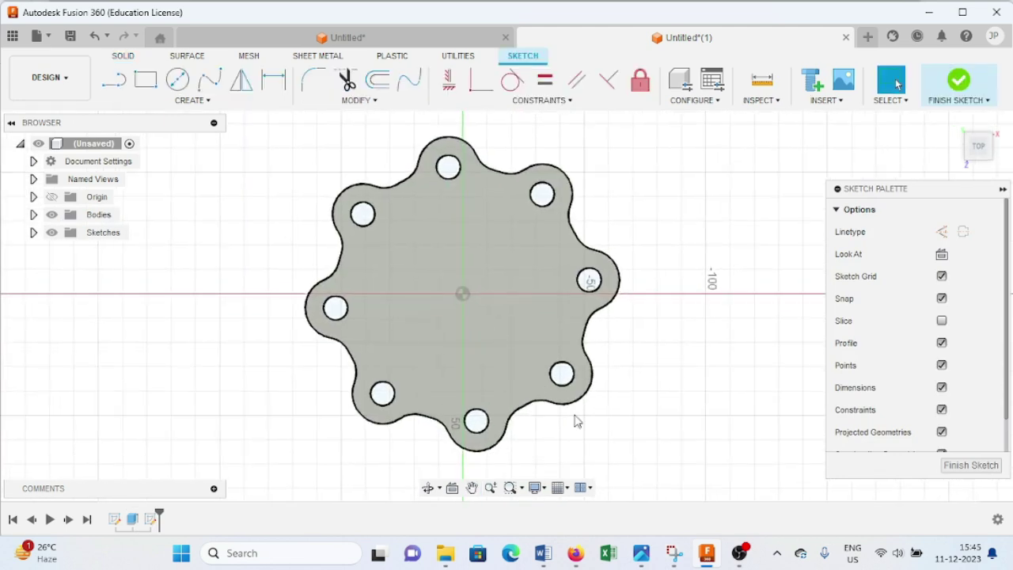
{"action": "left_click", "coordinate": [673, 553]}
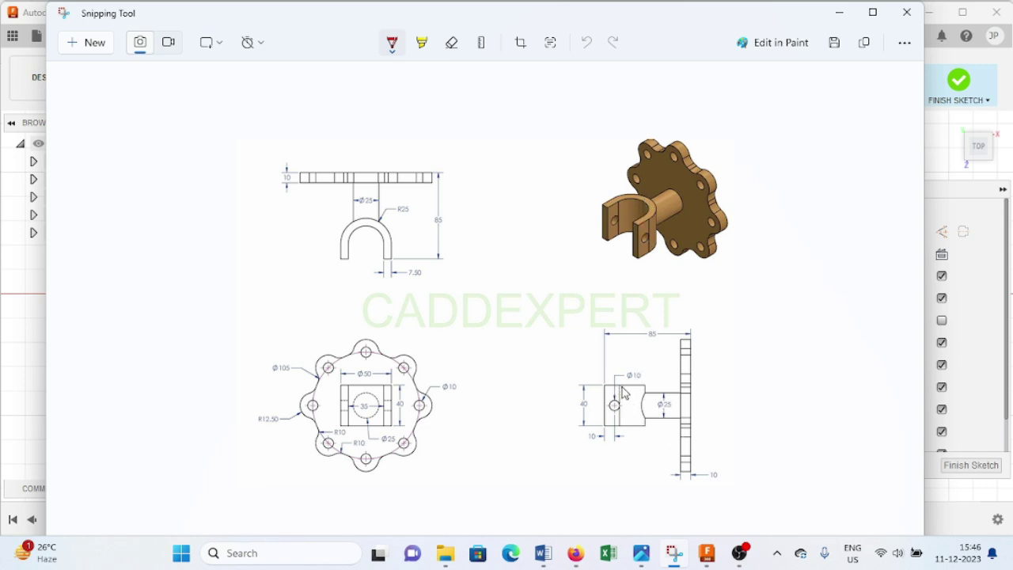
{"action": "left_click", "coordinate": [706, 558]}
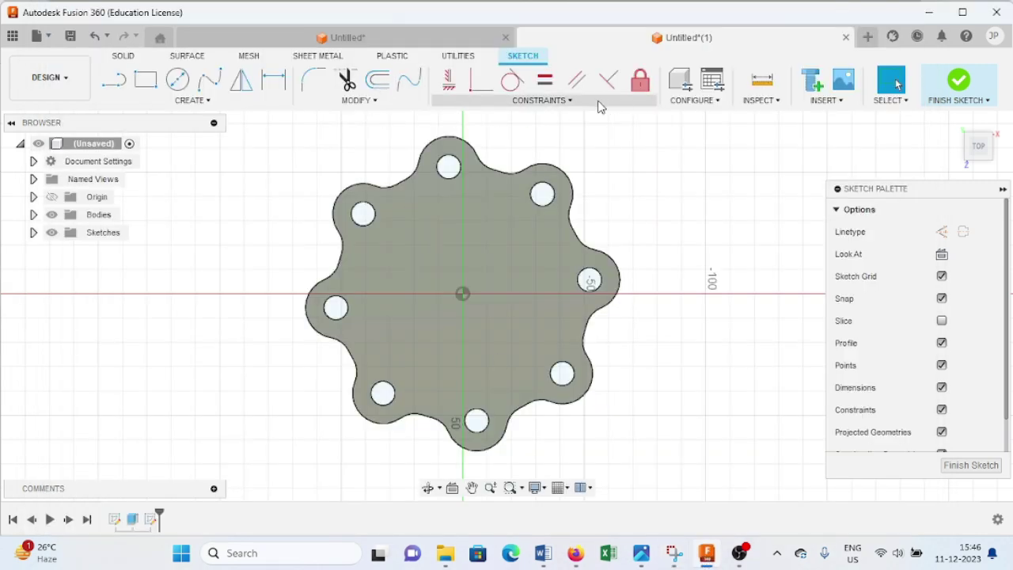
Draw a 20 mm horizontal line from the origin along the X axis and finish the sketch
{"action": "left_click", "coordinate": [119, 80]}
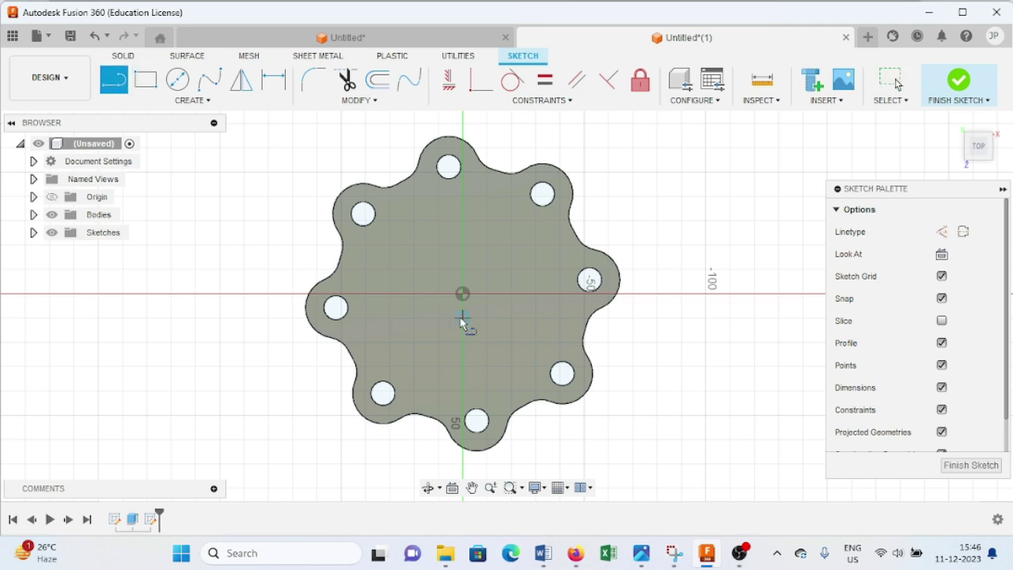
{"action": "left_click", "coordinate": [465, 296]}
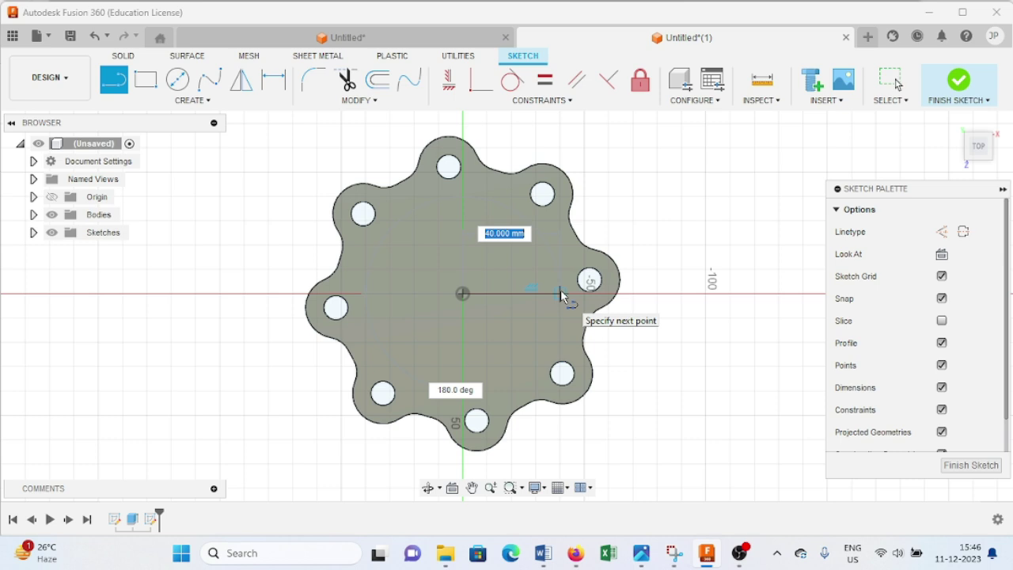
{"action": "type", "text": "20"}
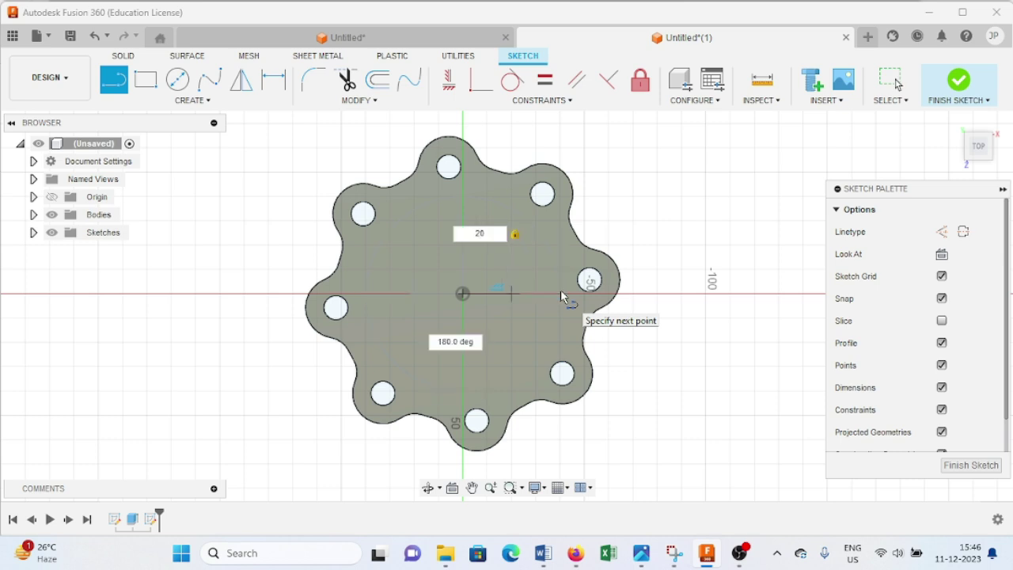
{"action": "key", "text": "Return"}
{"action": "key", "text": "Escape"}
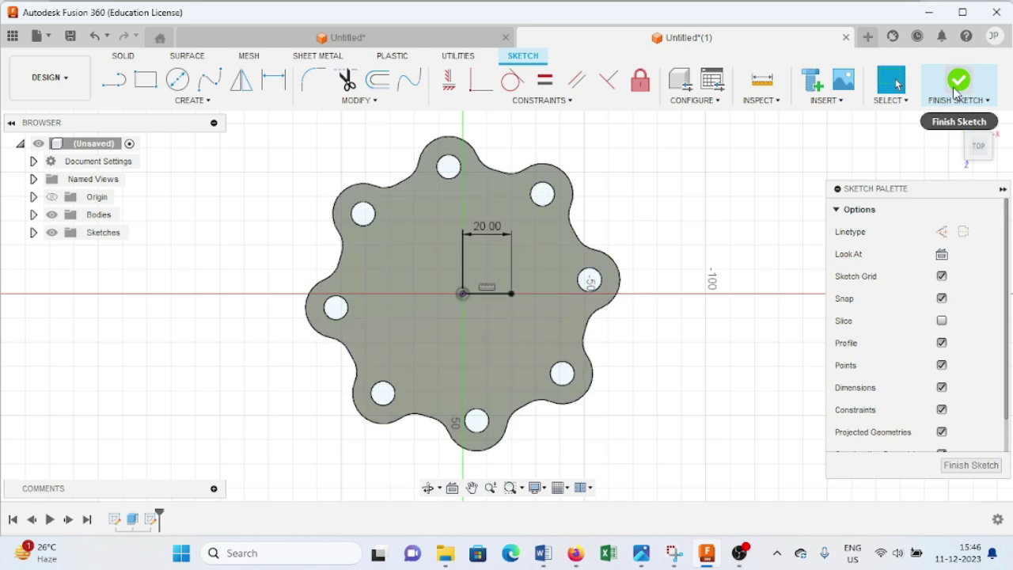
{"action": "left_click", "coordinate": [958, 87]}
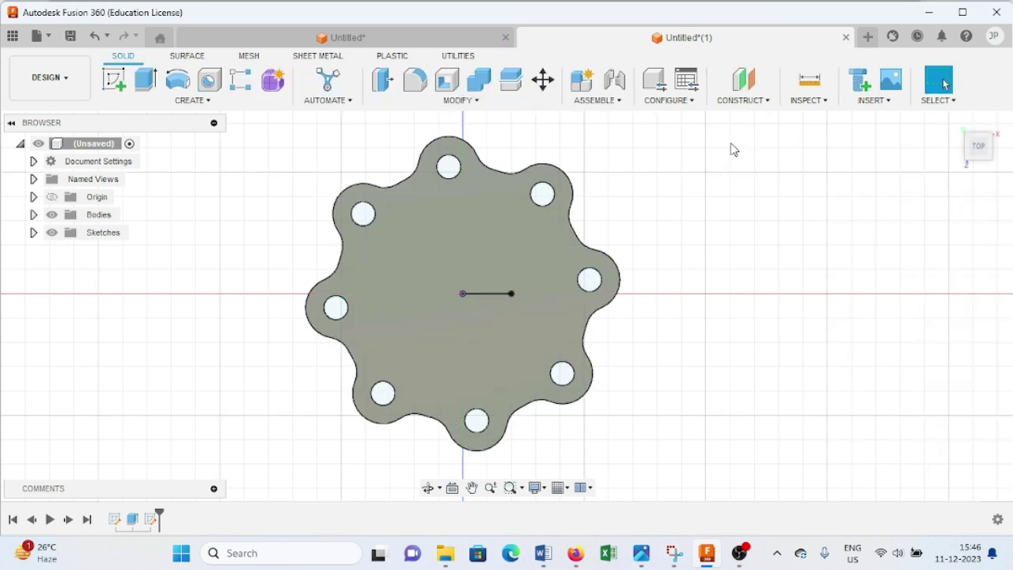
Create a Plane Along Path on the 20 mm sketch line at proportional distance 1, placing it at the line's outer end
{"action": "left_click", "coordinate": [951, 121]}
{"action": "left_click", "coordinate": [745, 101]}
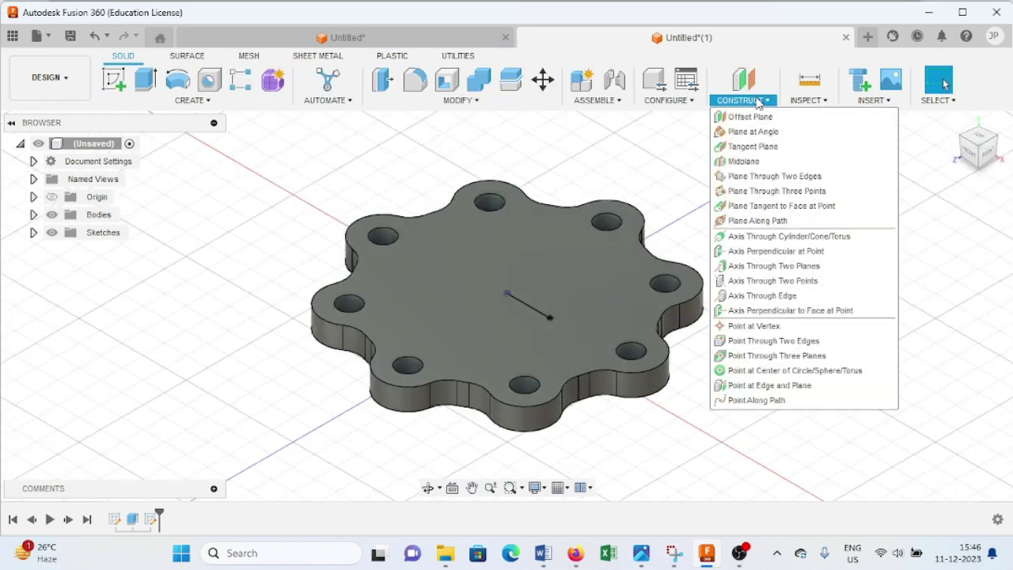
{"action": "left_click", "coordinate": [773, 222]}
{"action": "left_click", "coordinate": [537, 314]}
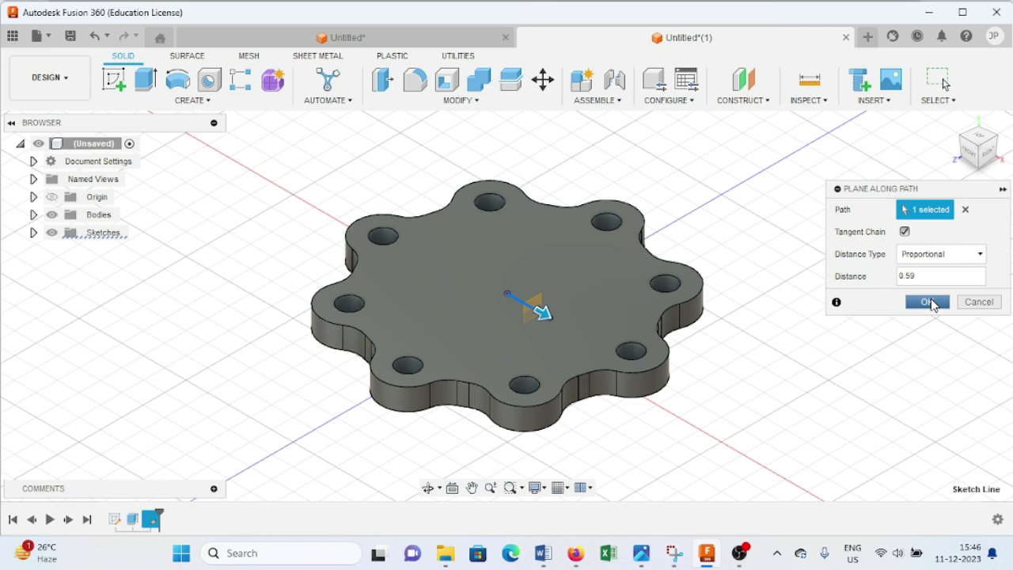
{"action": "left_click", "coordinate": [902, 276]}
{"action": "type", "text": "1"}
{"action": "left_click", "coordinate": [924, 303]}
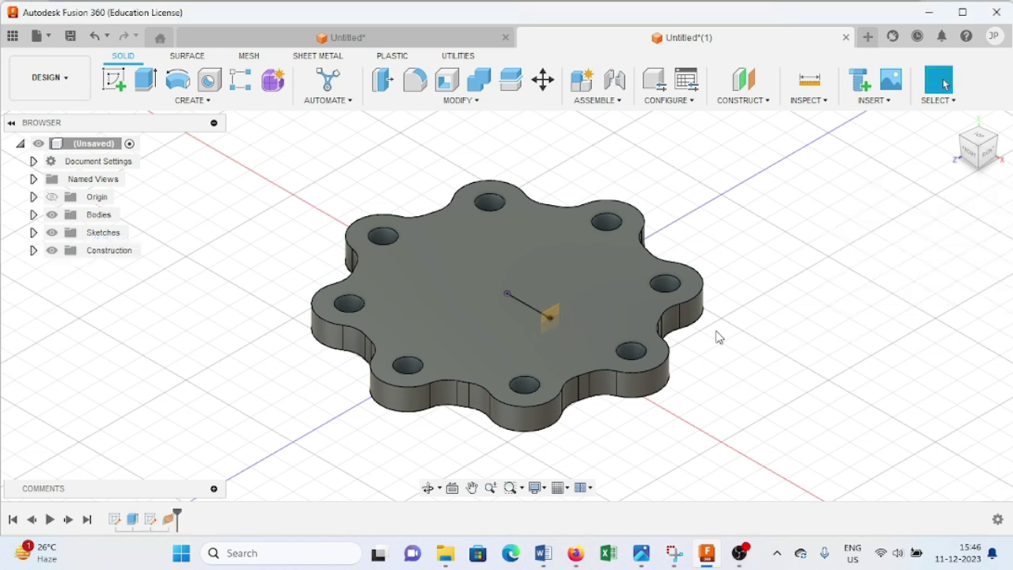
Start a sketch on the new plane at the line's end and check the bracket's overall height in the reference drawing
{"action": "scroll", "coordinate": [554, 315], "scroll_direction": "up", "scroll_amount": 3}
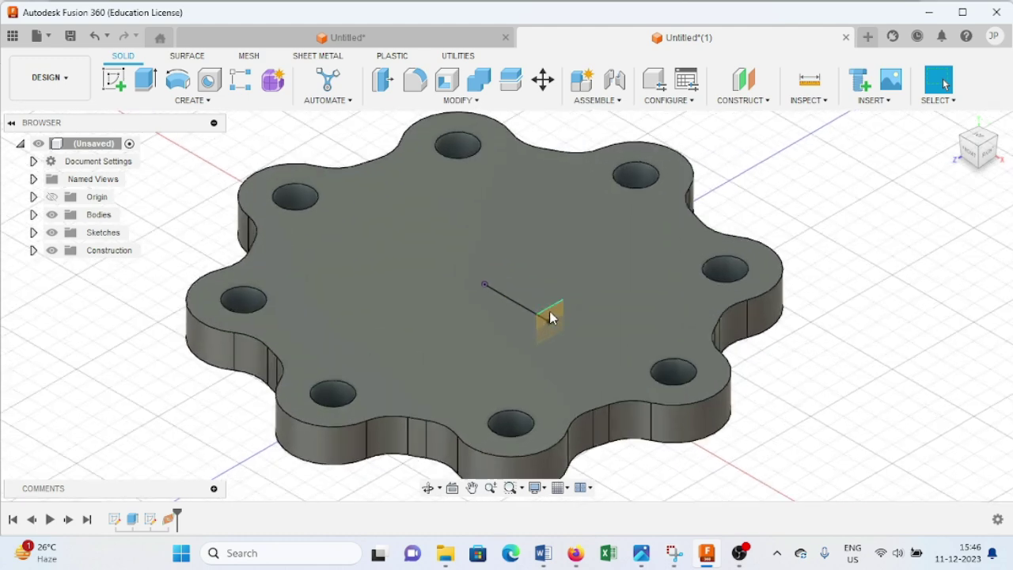
{"action": "left_click", "coordinate": [125, 88]}
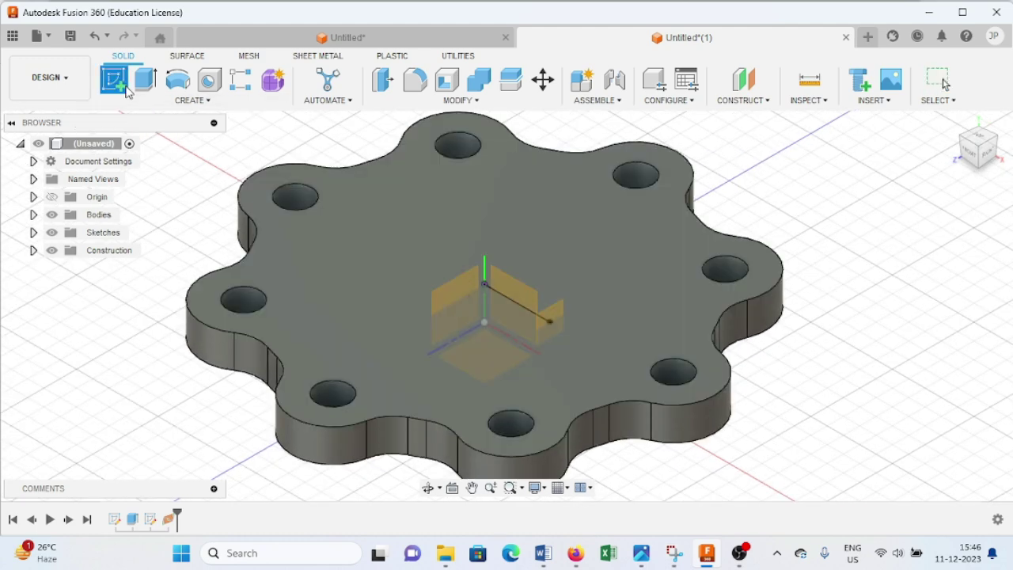
{"action": "left_click", "coordinate": [559, 313]}
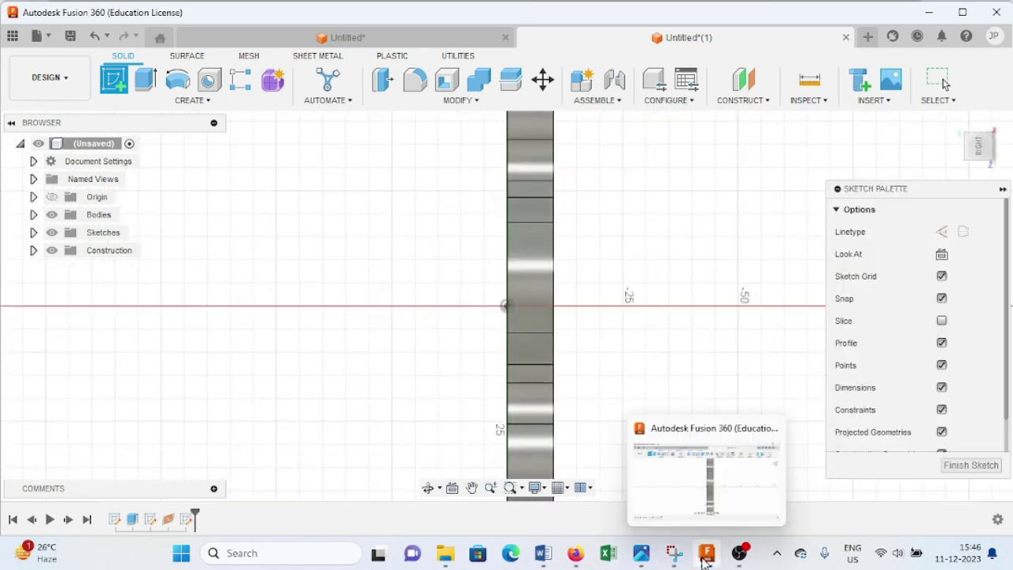
{"action": "left_click", "coordinate": [673, 554]}
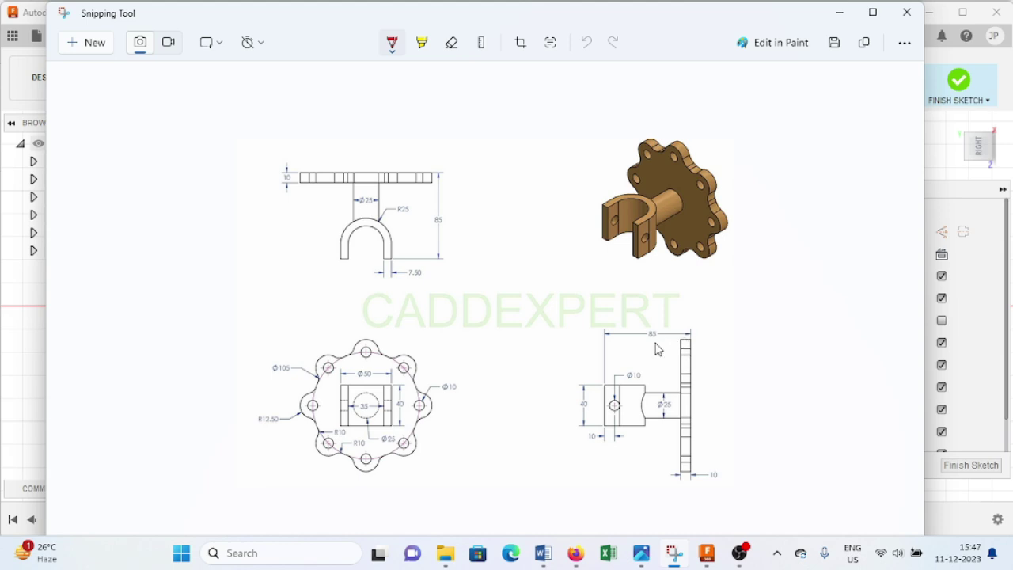
{"action": "left_click", "coordinate": [708, 554]}
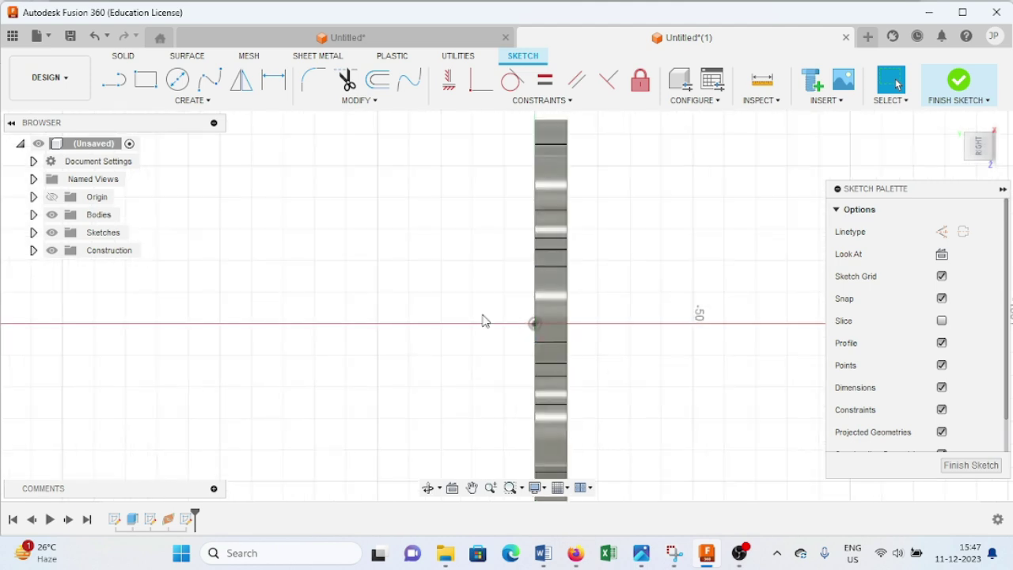
Draw an 85 mm construction line from the centre of the plate's bottom face, perpendicular to the plate and through its centre
{"action": "left_click", "coordinate": [114, 79]}
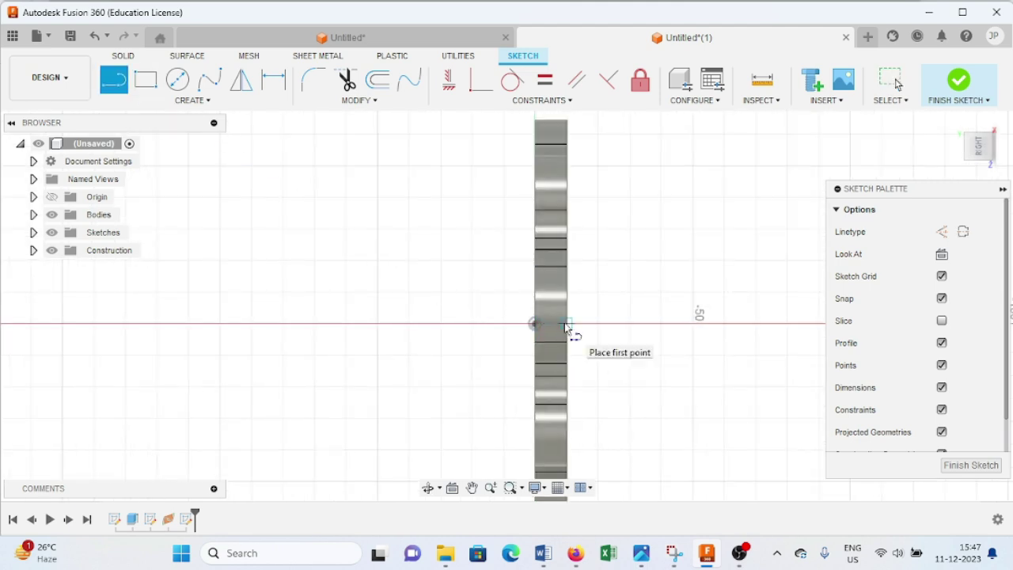
{"action": "left_click", "coordinate": [535, 323]}
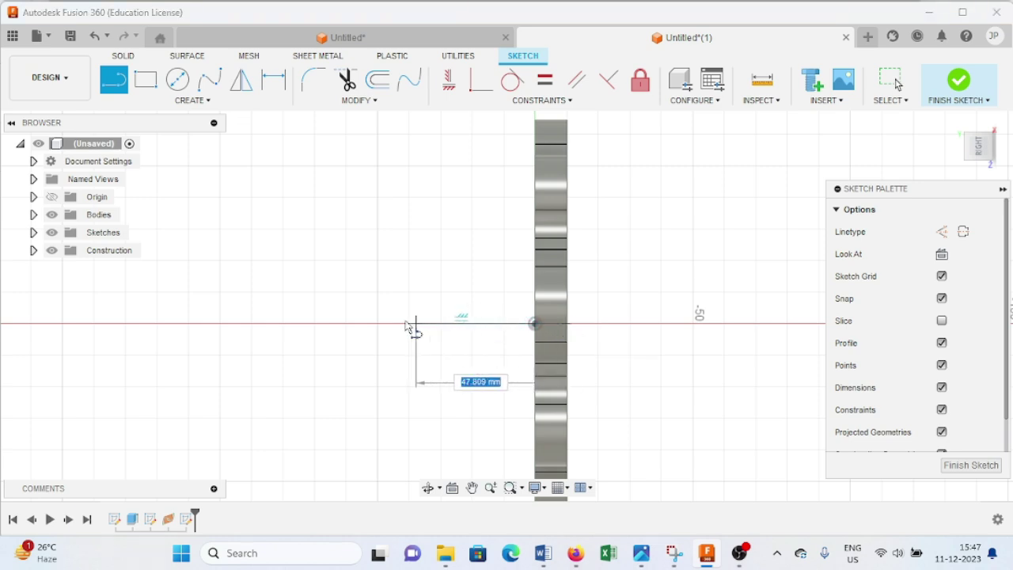
{"action": "left_click", "coordinate": [942, 233]}
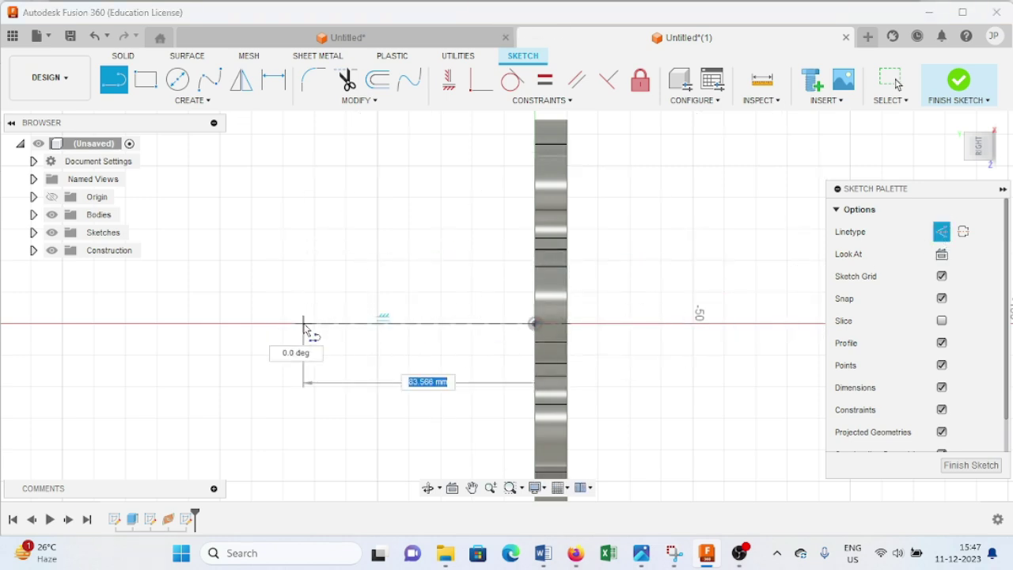
{"action": "type", "text": "85"}
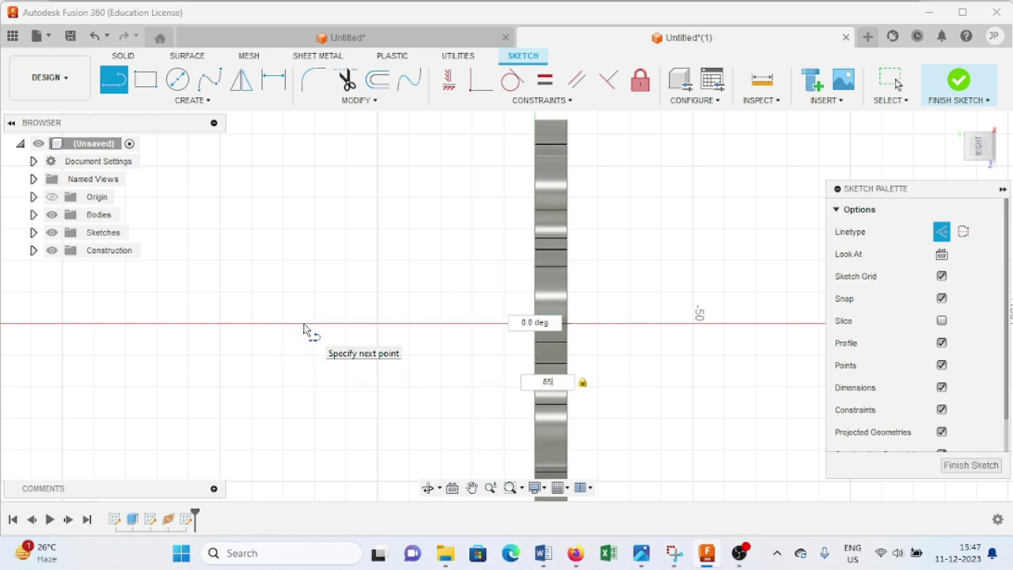
{"action": "key", "text": "Return"}
{"action": "key", "text": "Escape"}
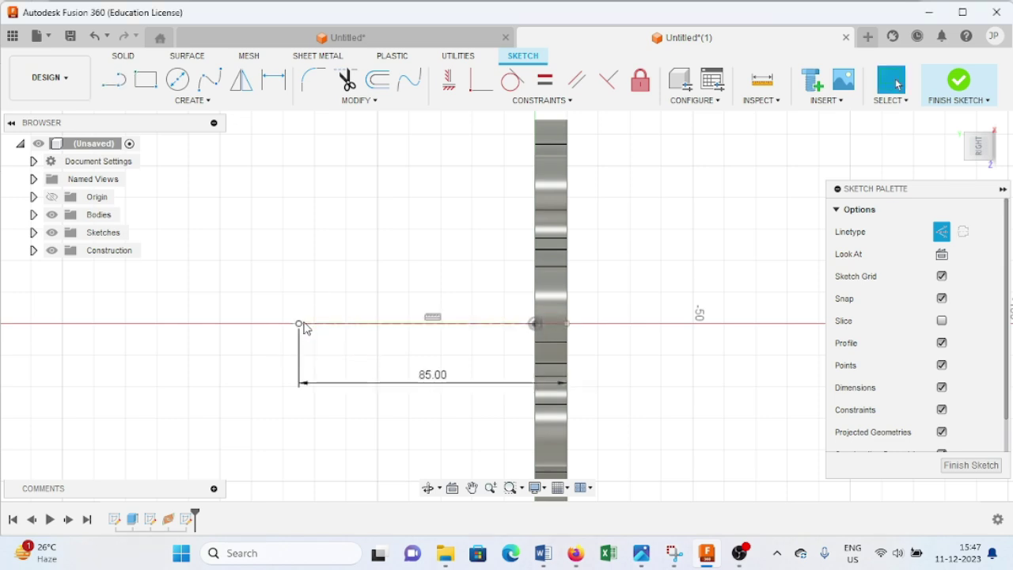
{"action": "scroll", "coordinate": [342, 337], "scroll_direction": "down", "scroll_amount": 3}
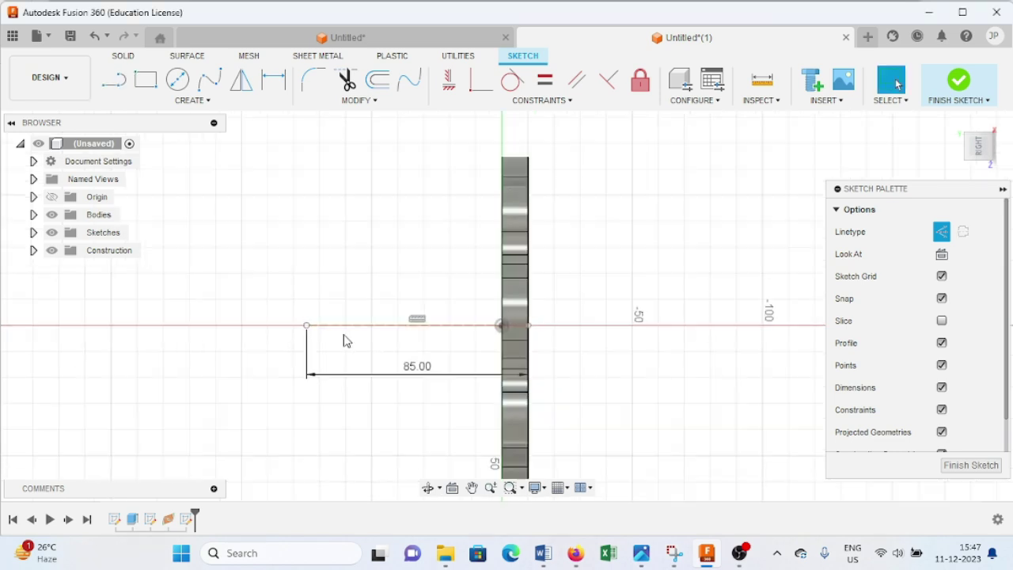
Draw a 25 mm construction line perpendicular to the 85 mm centreline from its free end
{"action": "left_click", "coordinate": [114, 79]}
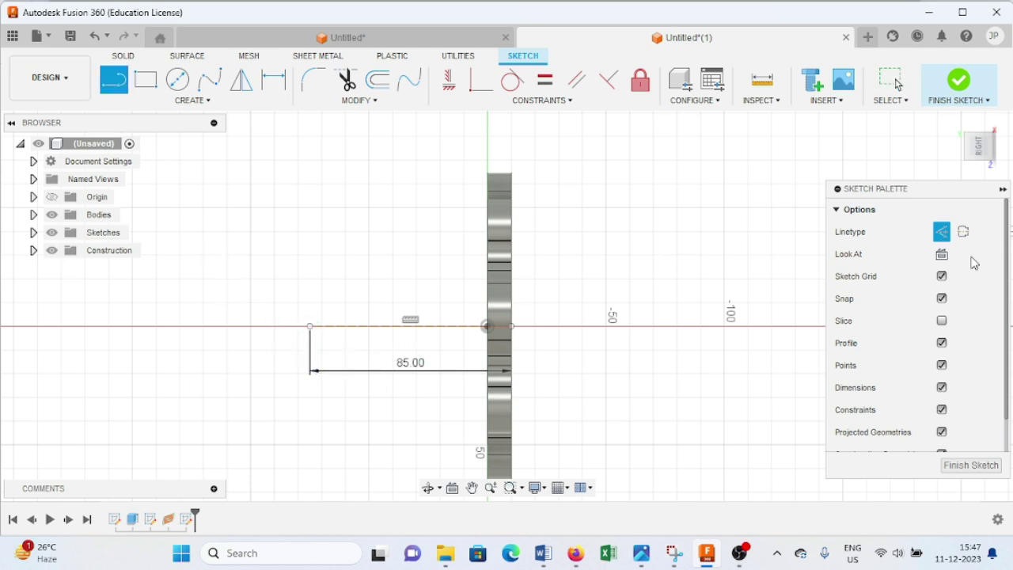
{"action": "left_click", "coordinate": [310, 326]}
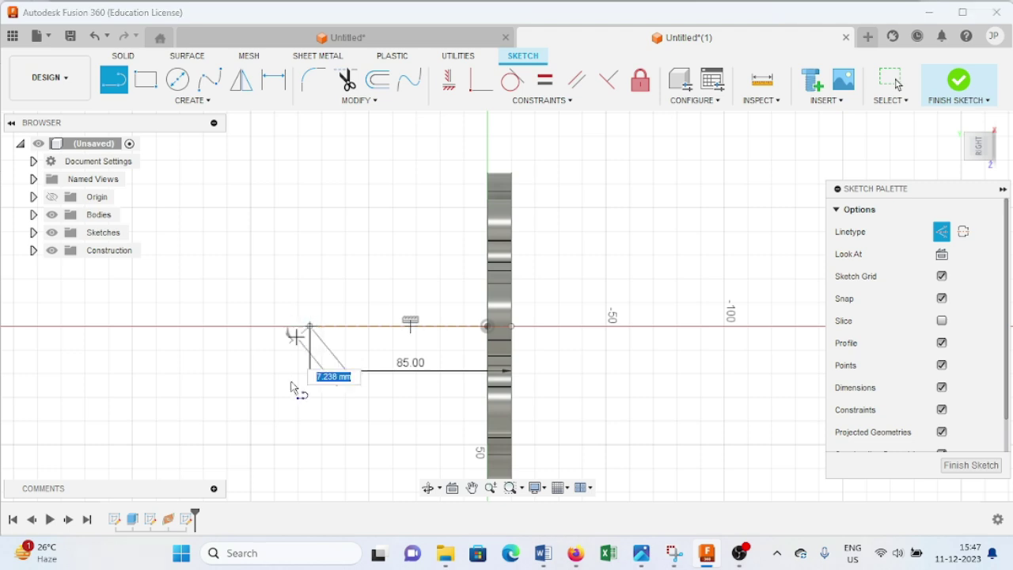
{"action": "type", "text": "25"}
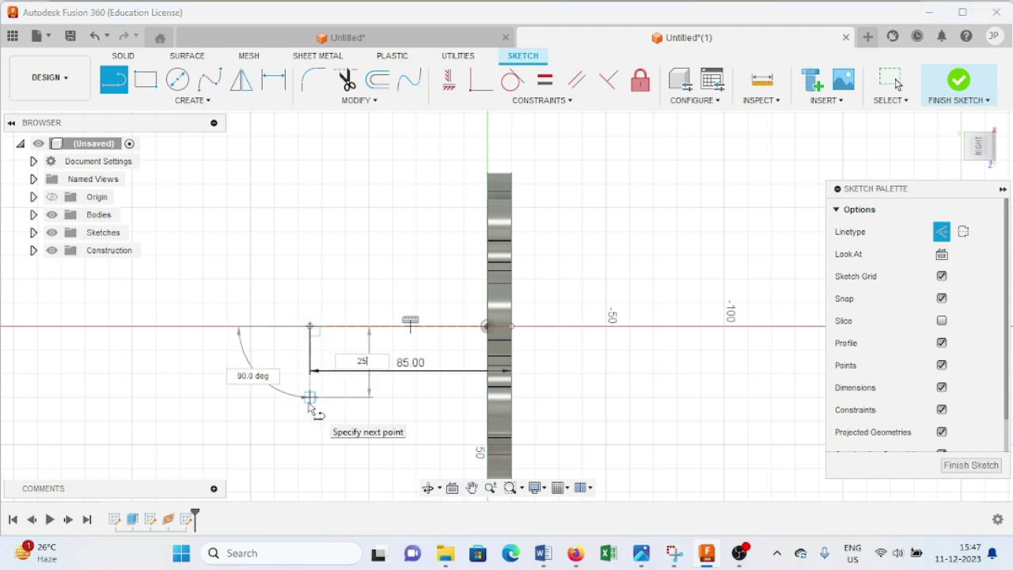
{"action": "key", "text": "Return"}
{"action": "key", "text": "Escape"}
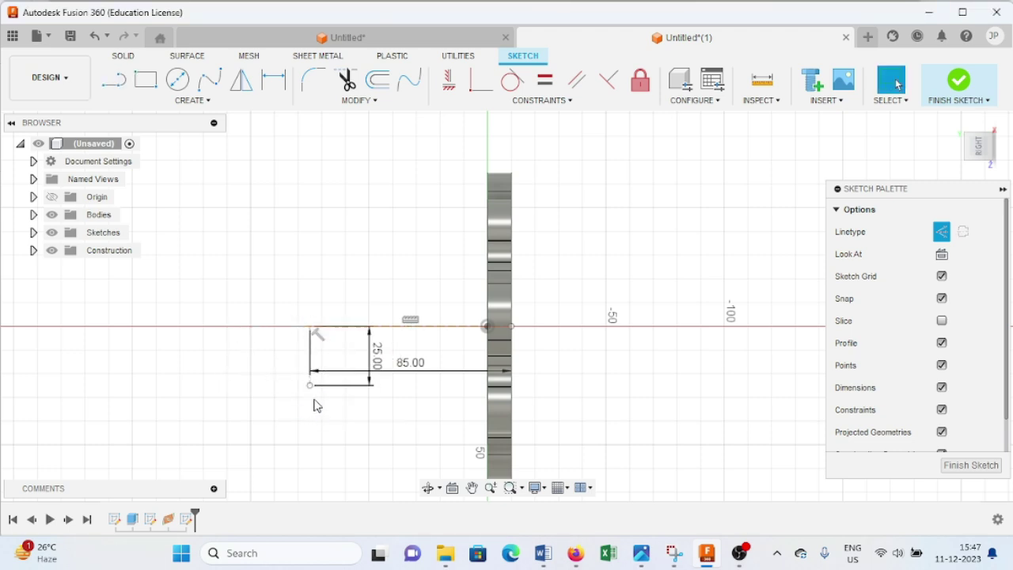
Check the clamp dimensions in the reference drawing and draw a 10 mm line from the 25 mm line's end toward the plate
{"action": "left_click", "coordinate": [672, 554]}
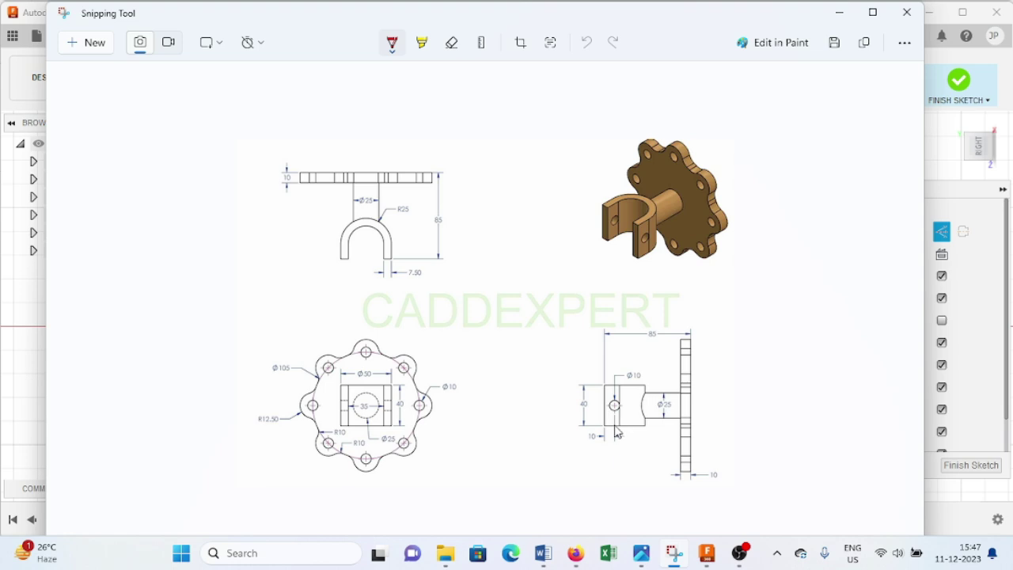
{"action": "left_click", "coordinate": [707, 554]}
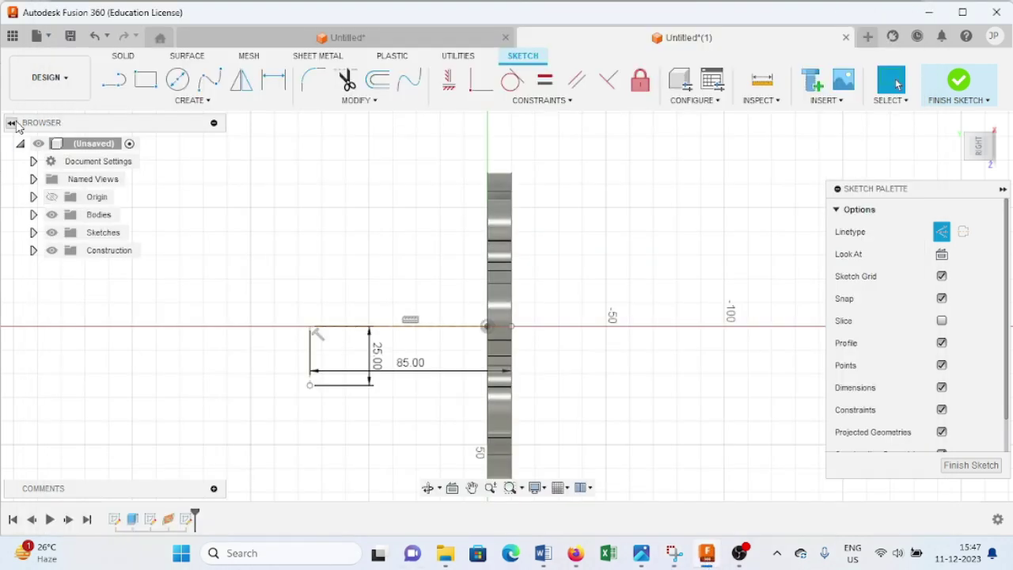
{"action": "left_click", "coordinate": [114, 82]}
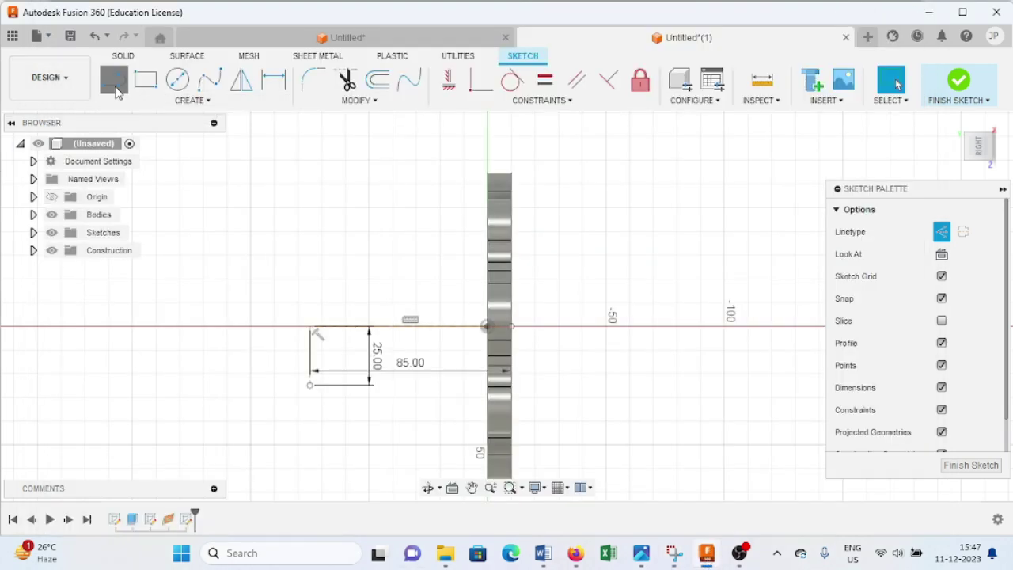
{"action": "left_click", "coordinate": [309, 385]}
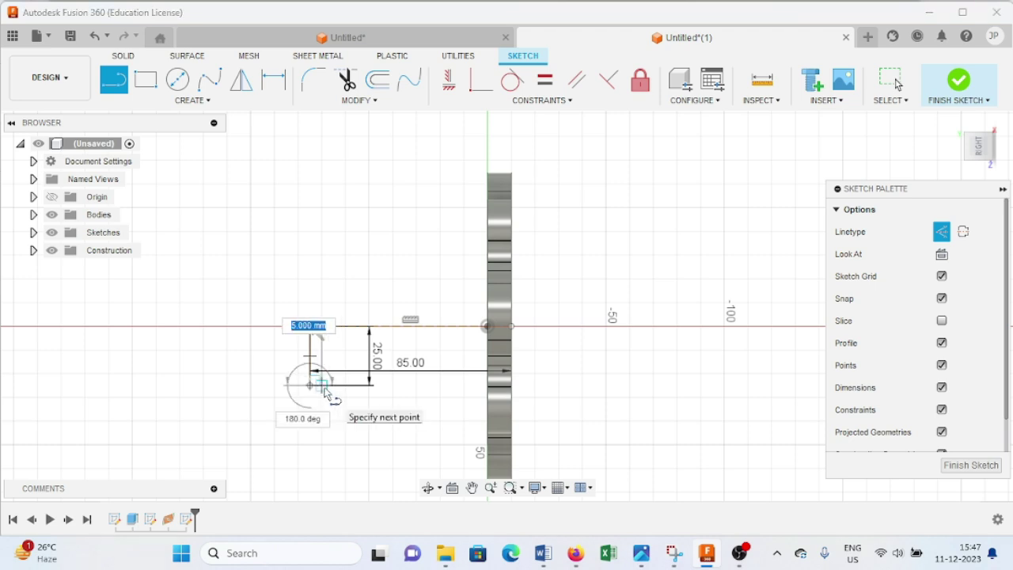
{"action": "type", "text": "10"}
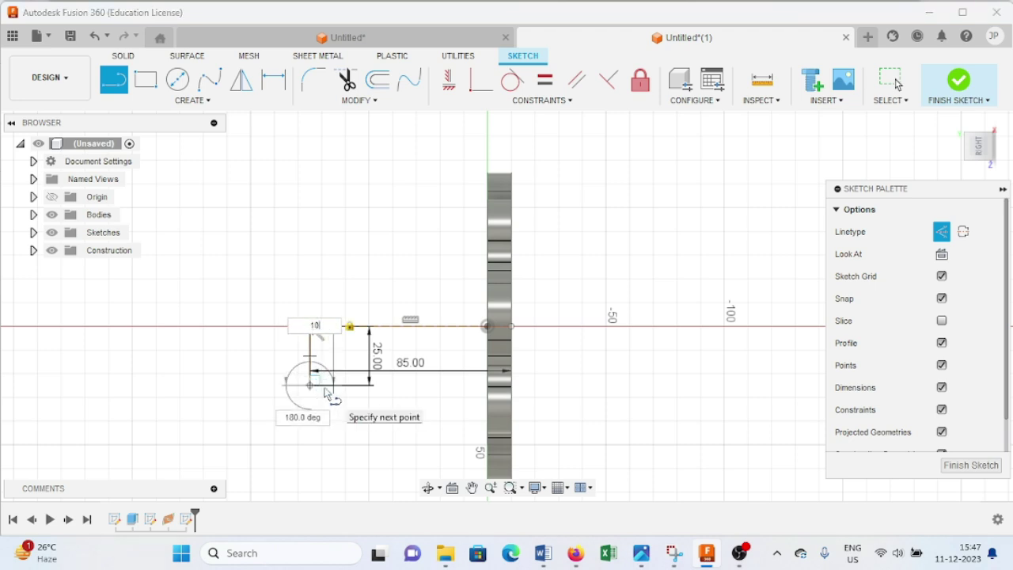
{"action": "key", "text": "Return"}
{"action": "key", "text": "Escape"}
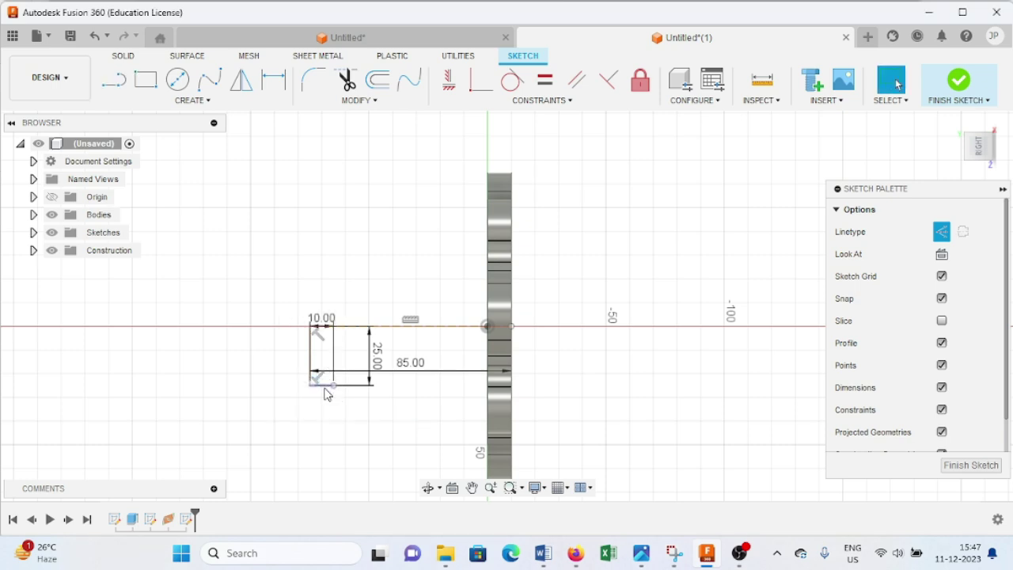
After checking the clamp shape in the reference drawing, draw a solid 180-degree, 25 mm radius centre-point arc from the 10 mm line's end, centred on the centreline
{"action": "left_click", "coordinate": [181, 104]}
{"action": "mouse_move", "coordinate": [155, 163]}
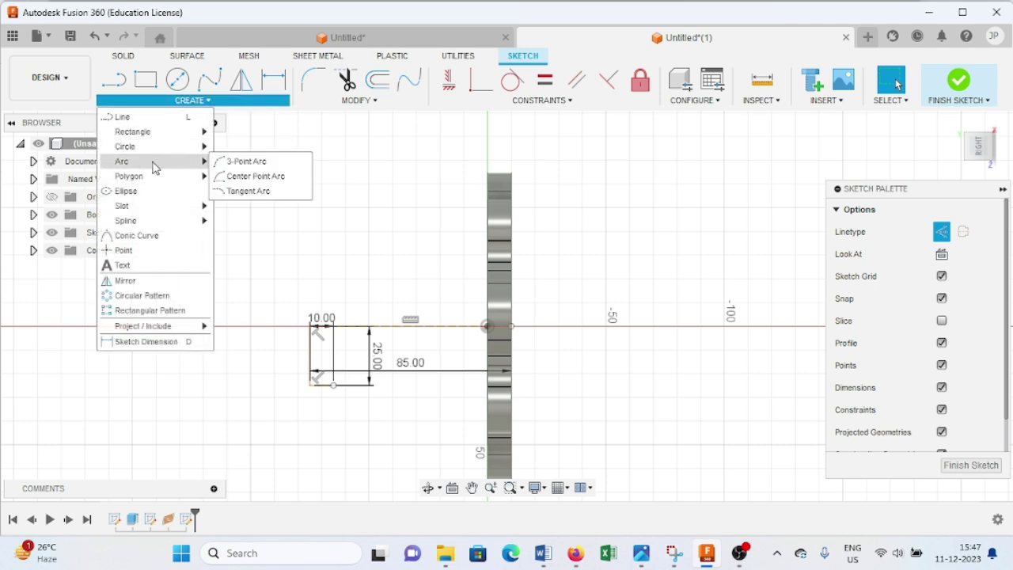
{"action": "left_click", "coordinate": [252, 177]}
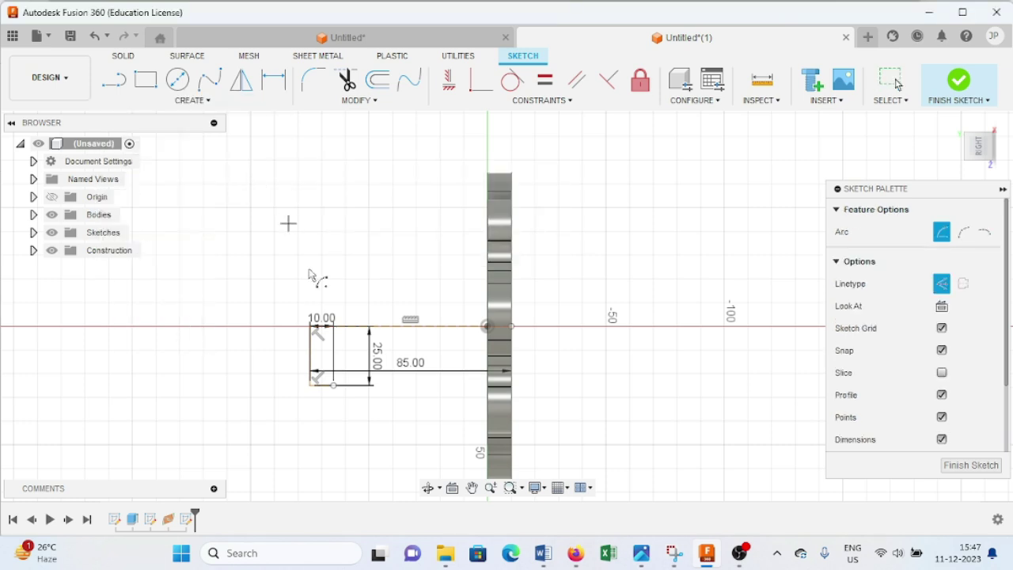
{"action": "left_click", "coordinate": [673, 552]}
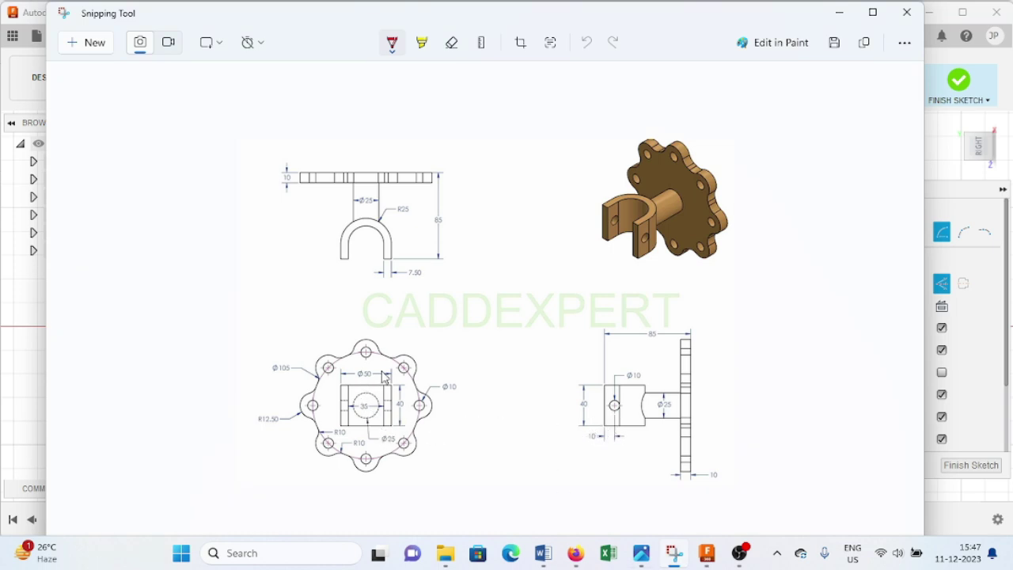
{"action": "left_click", "coordinate": [709, 556]}
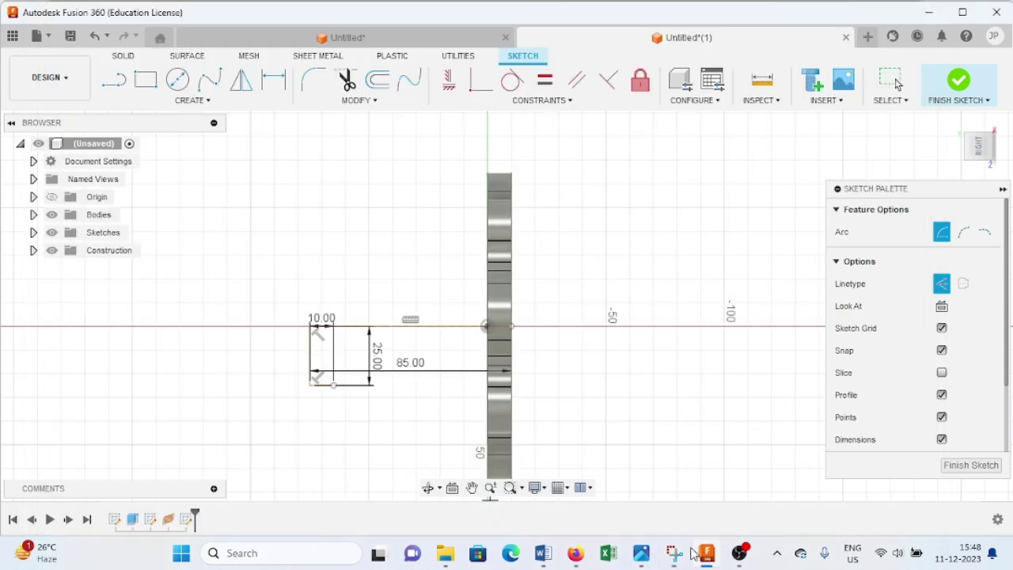
{"action": "left_click", "coordinate": [333, 326]}
{"action": "left_click", "coordinate": [333, 385]}
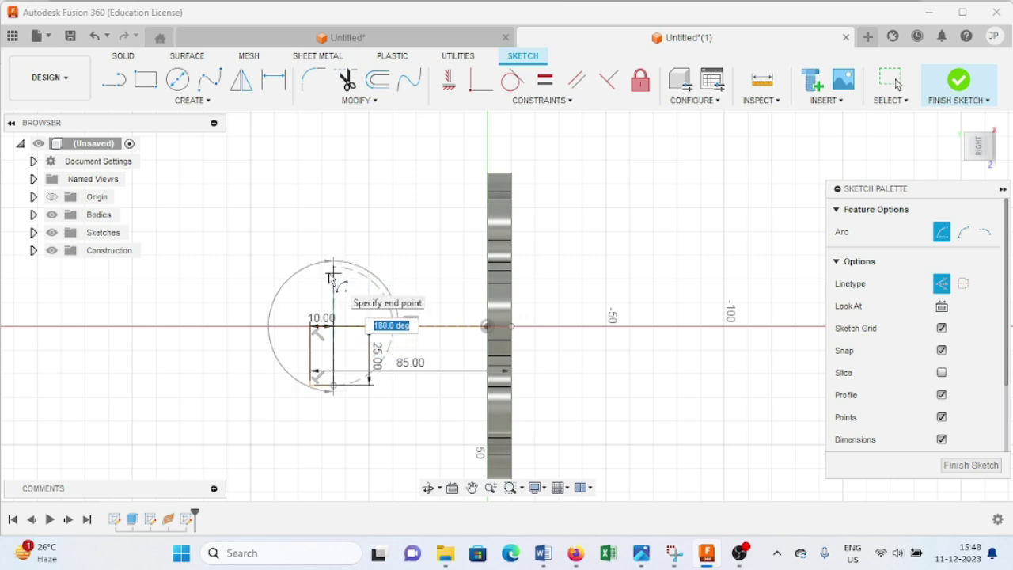
{"action": "left_click", "coordinate": [941, 283]}
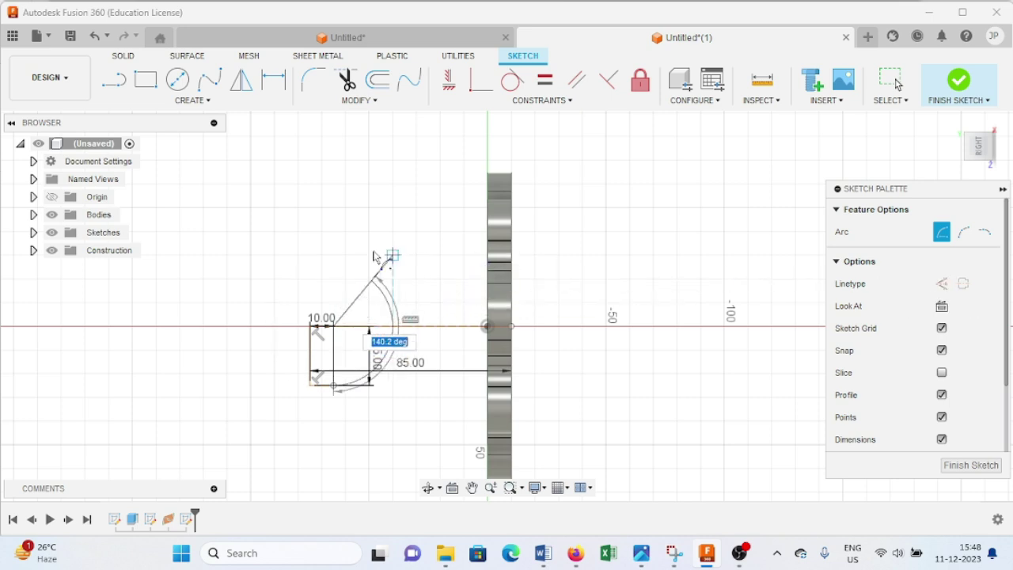
{"action": "left_click", "coordinate": [334, 273]}
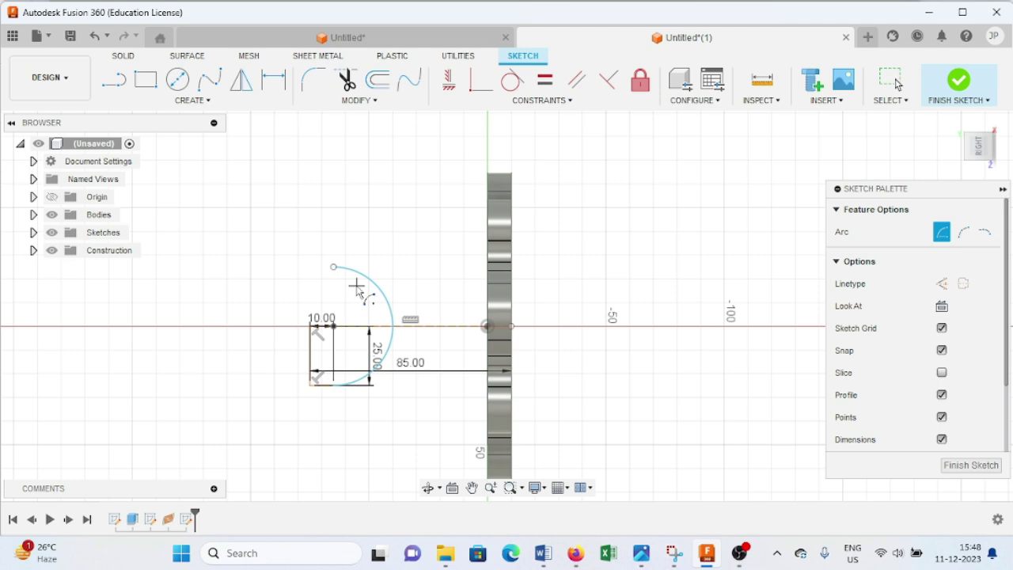
{"action": "key", "text": "Escape"}
Draw the second straight leg from the arc's open end, level with the centreline's free end, and check the reference drawing
{"action": "left_click", "coordinate": [118, 83]}
{"action": "left_click", "coordinate": [333, 267]}
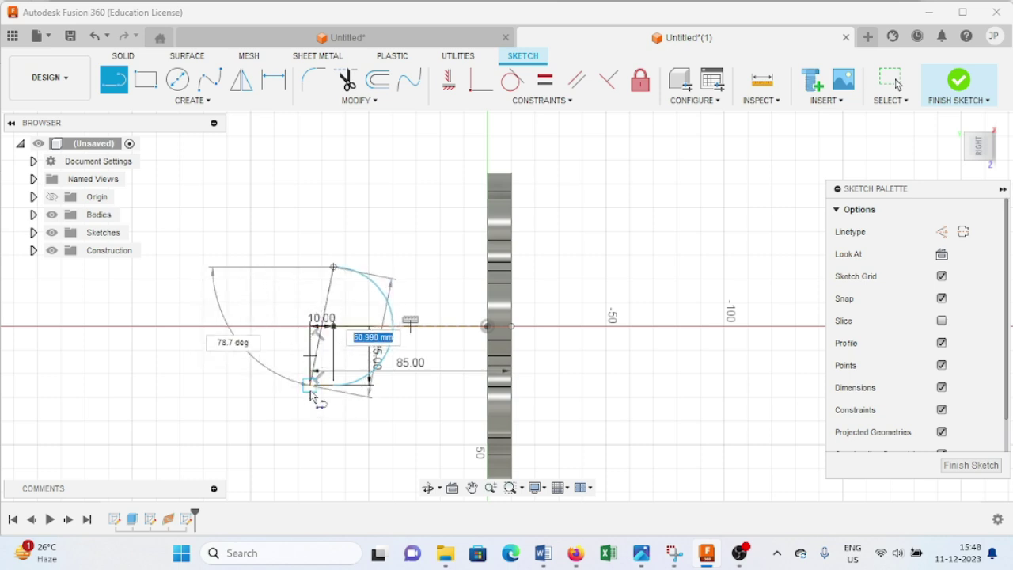
{"action": "key", "text": "Escape"}
{"action": "left_click", "coordinate": [308, 273]}
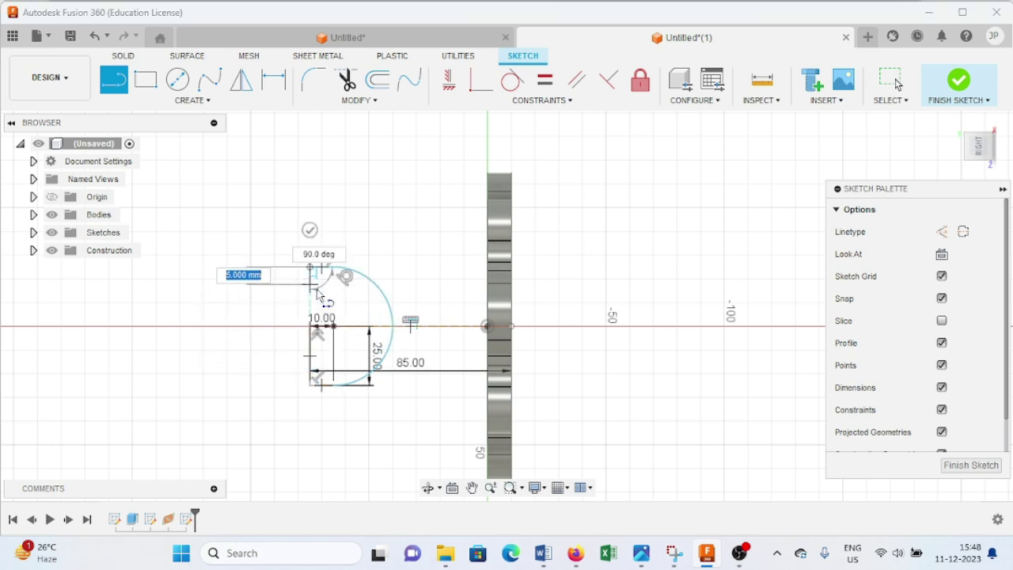
{"action": "key", "text": "Escape"}
{"action": "key", "text": "Escape"}
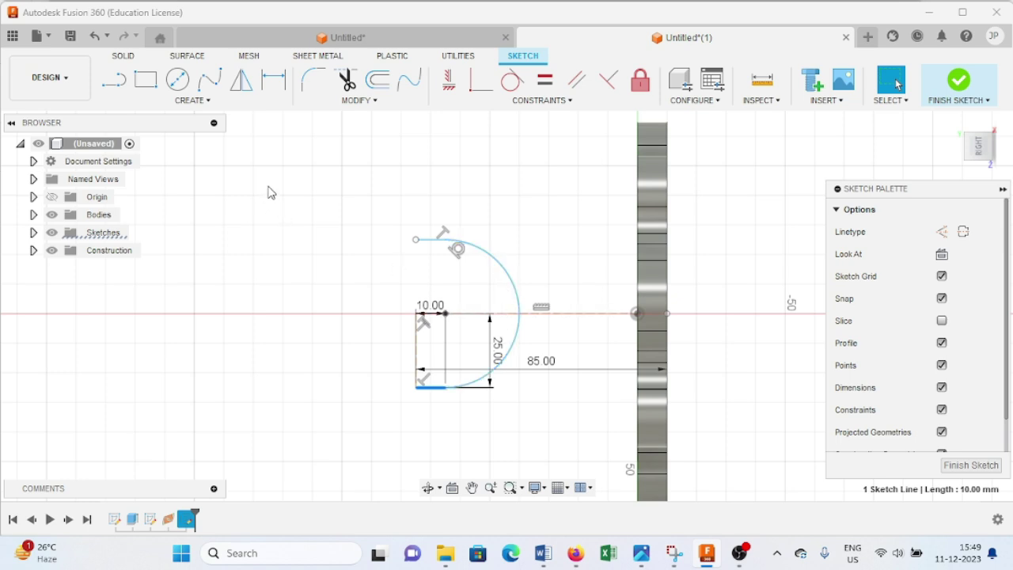
{"action": "left_click", "coordinate": [674, 554]}
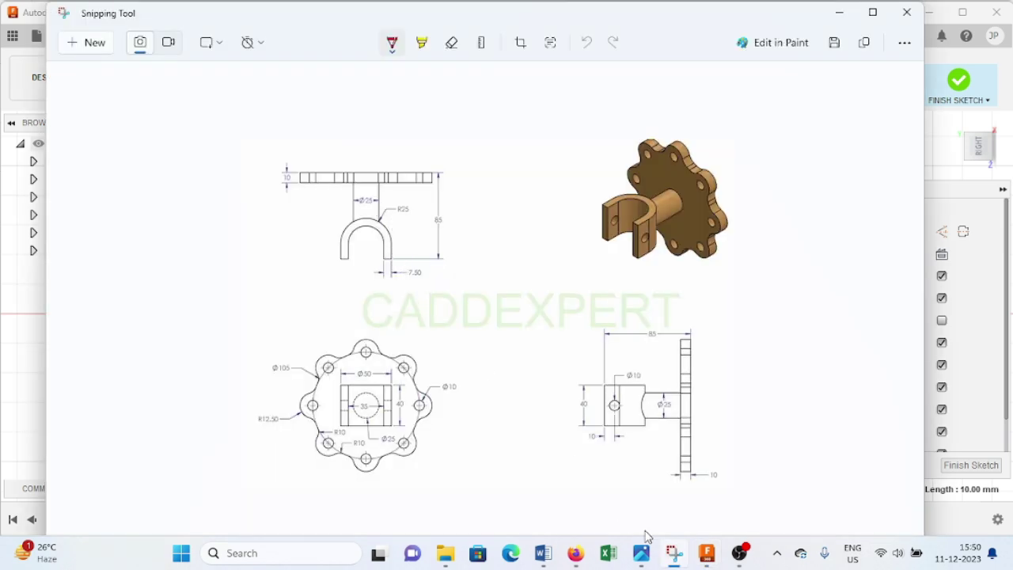
Offset the U-shaped chain of arc and legs 7.5 mm inward with chain selection on
{"action": "left_click", "coordinate": [709, 556]}
{"action": "left_click", "coordinate": [358, 100]}
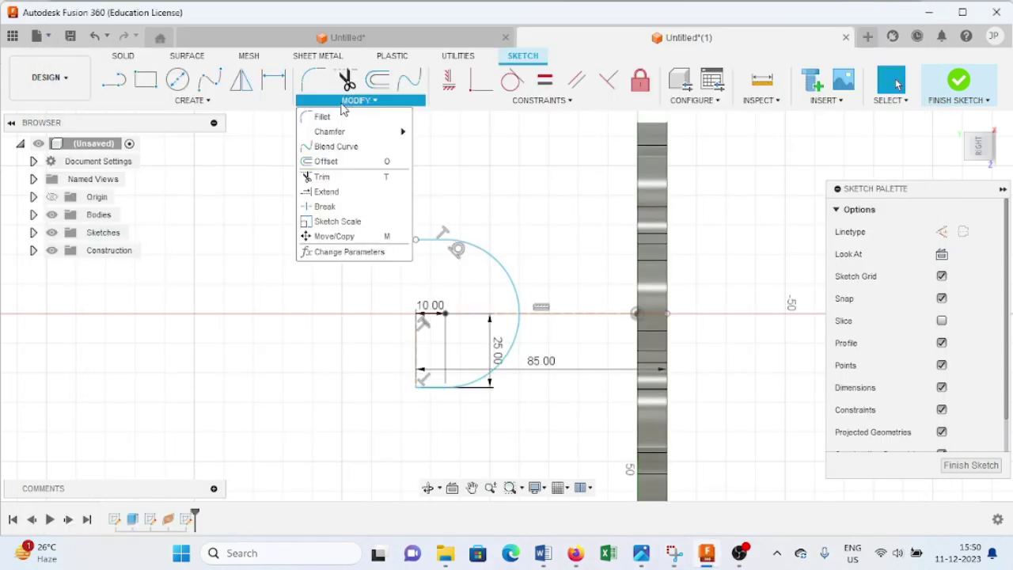
{"action": "left_click", "coordinate": [348, 162]}
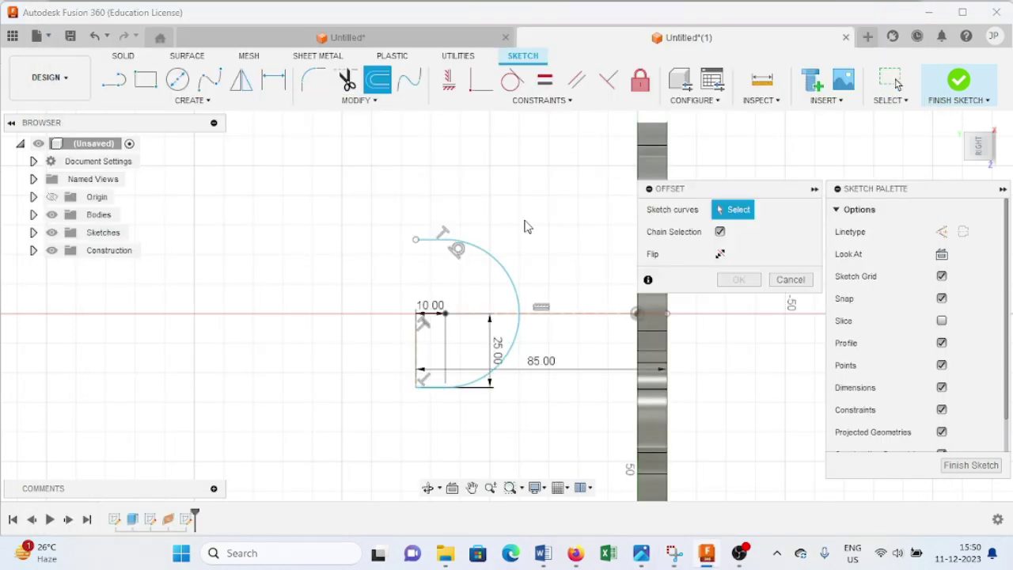
{"action": "left_click", "coordinate": [497, 258]}
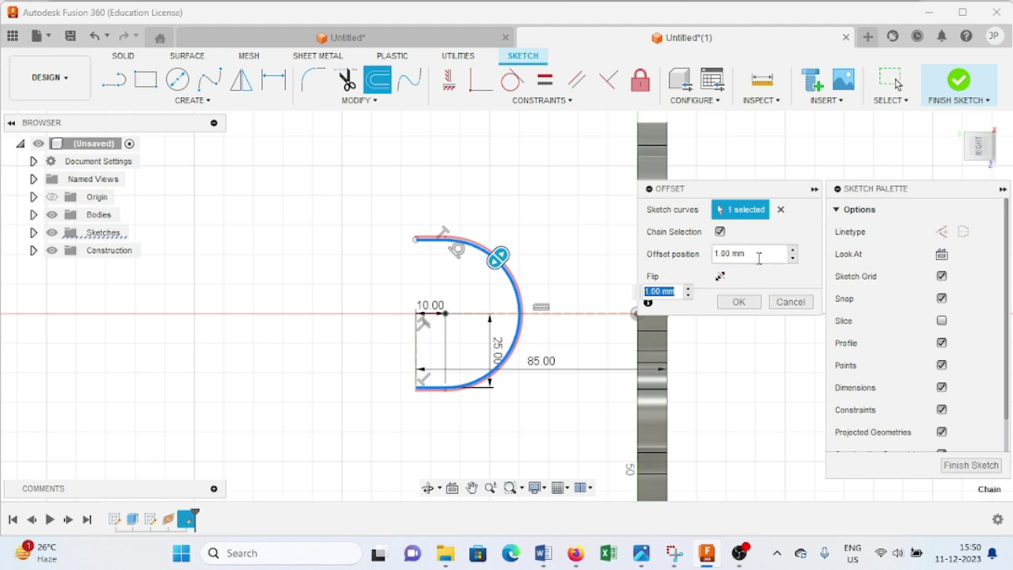
{"action": "left_click", "coordinate": [717, 253]}
{"action": "type", "text": "-7.5"}
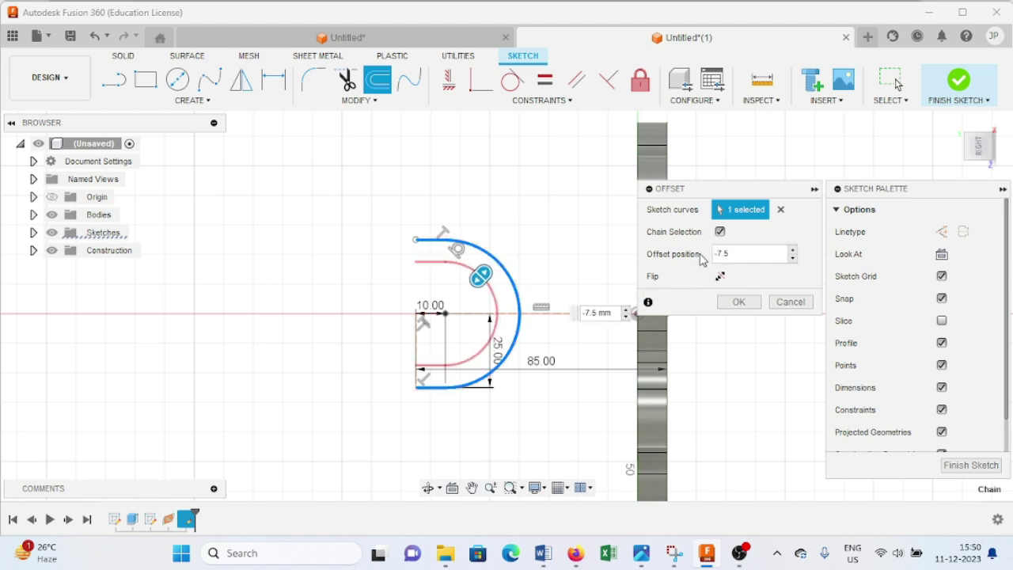
{"action": "key", "text": "Return"}
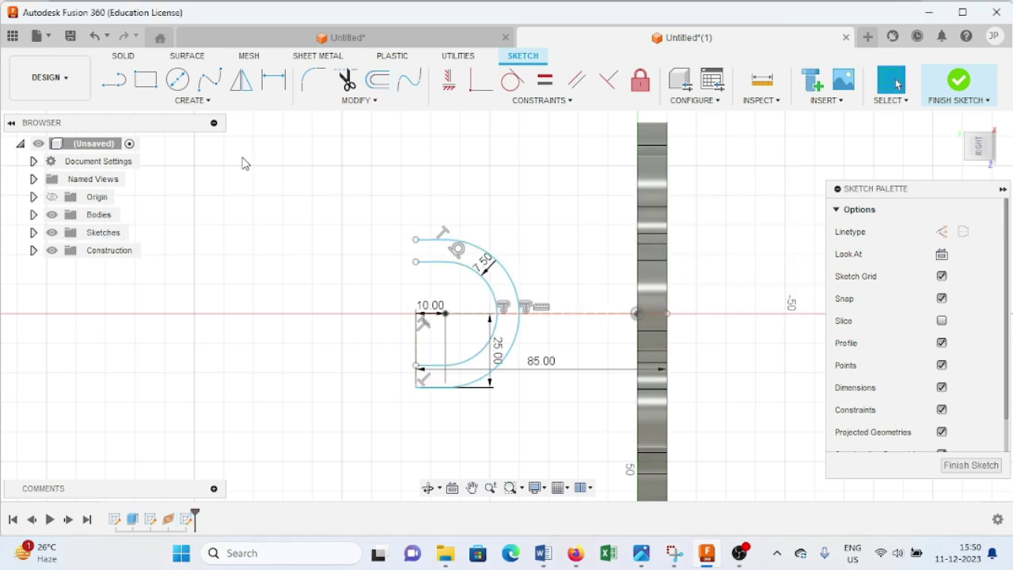
Close both open ends of the U profile with straight lines, check it against the reference drawing and finish the sketch
{"action": "left_click", "coordinate": [114, 79]}
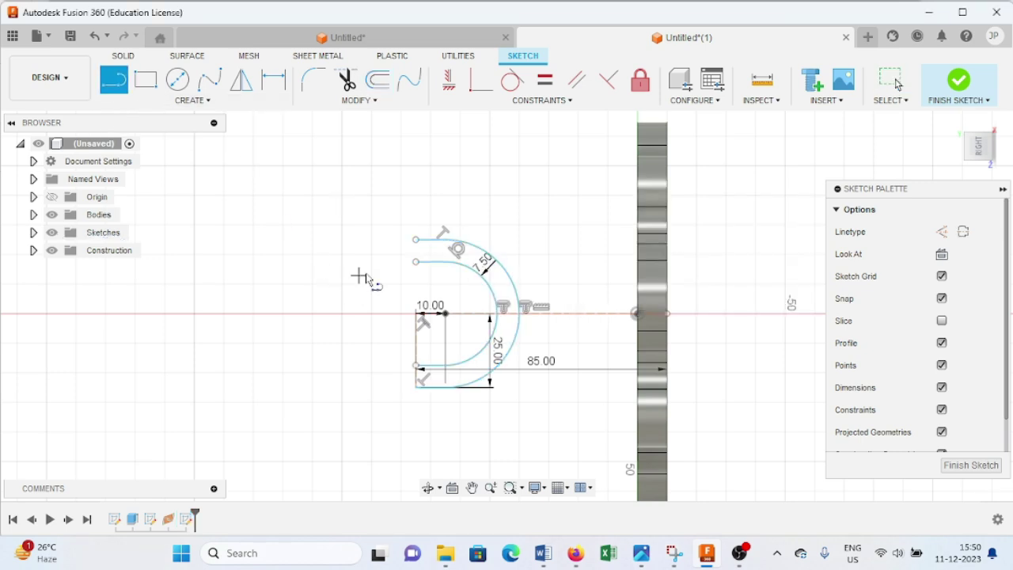
{"action": "left_click", "coordinate": [416, 240]}
{"action": "left_click", "coordinate": [415, 262]}
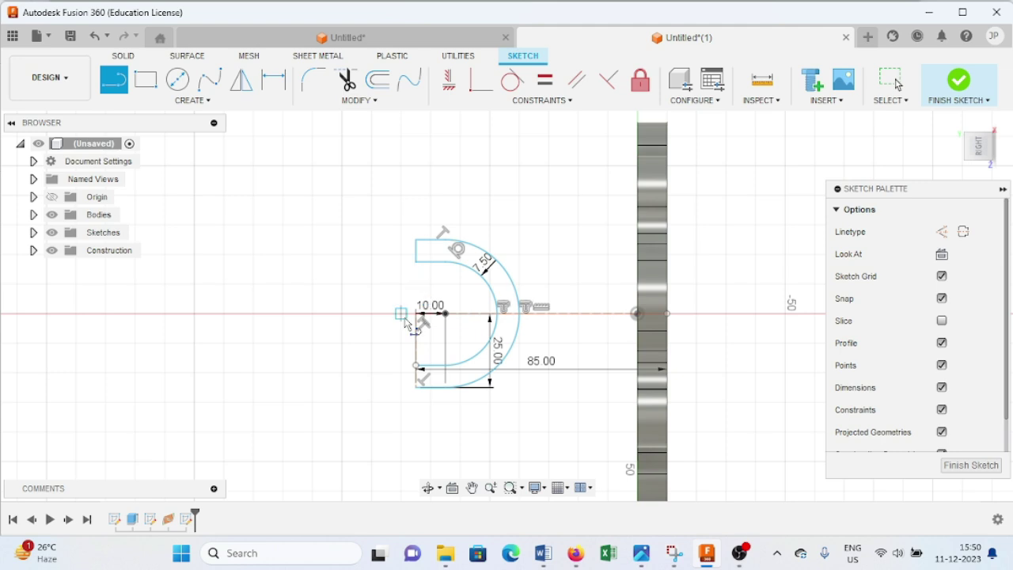
{"action": "left_click", "coordinate": [416, 366]}
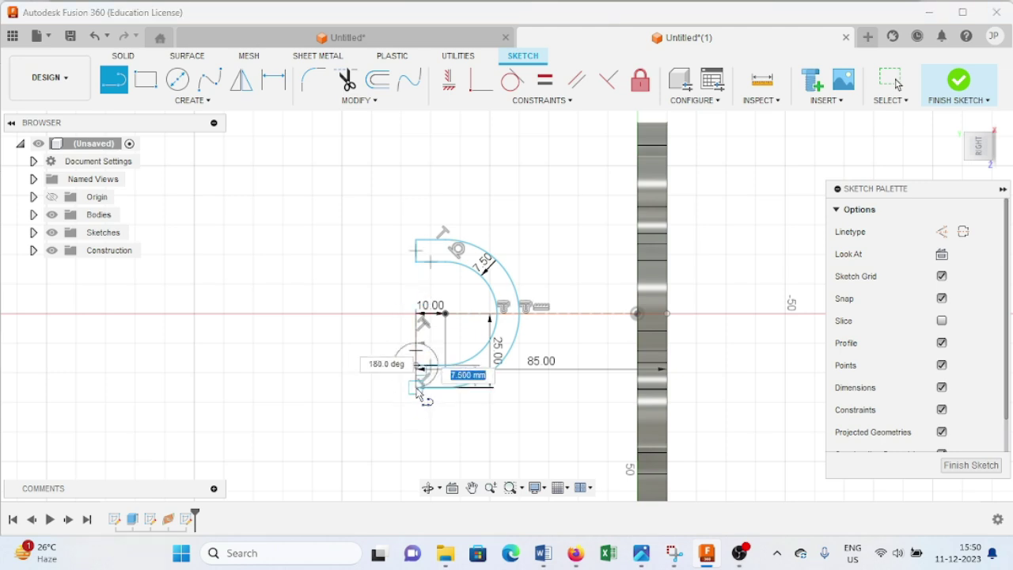
{"action": "left_click", "coordinate": [416, 388]}
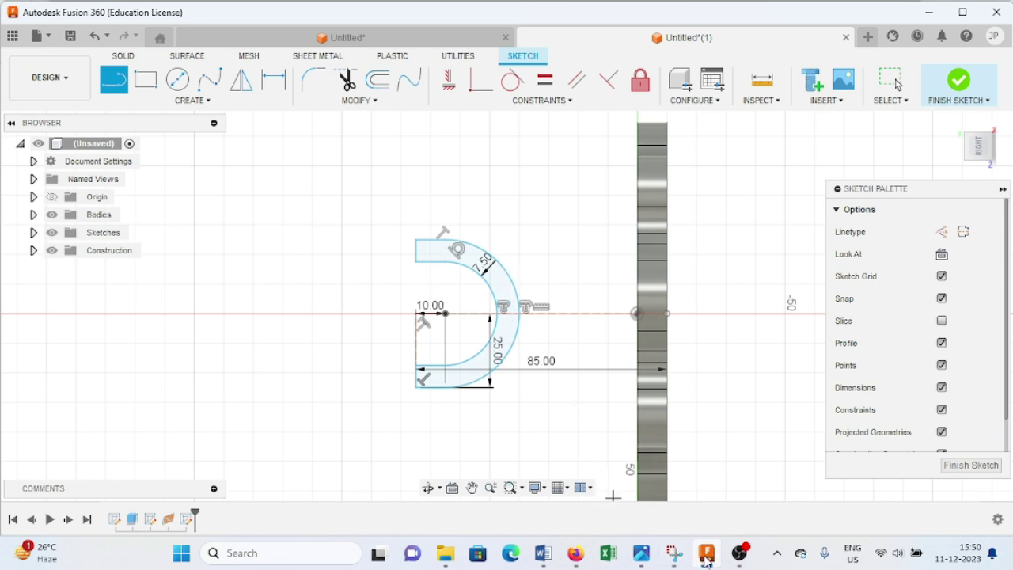
{"action": "left_click", "coordinate": [675, 552]}
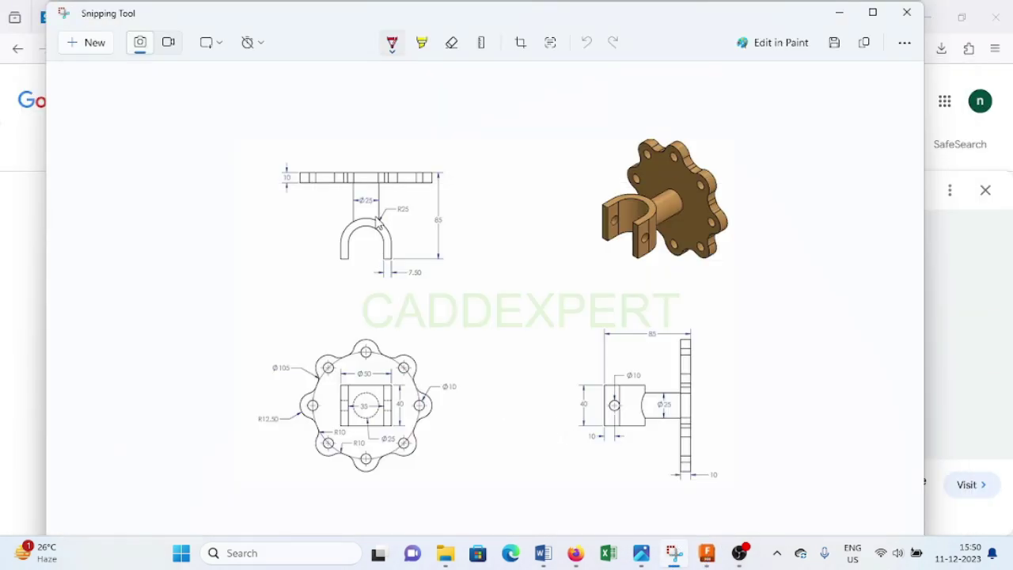
{"action": "left_click", "coordinate": [707, 552]}
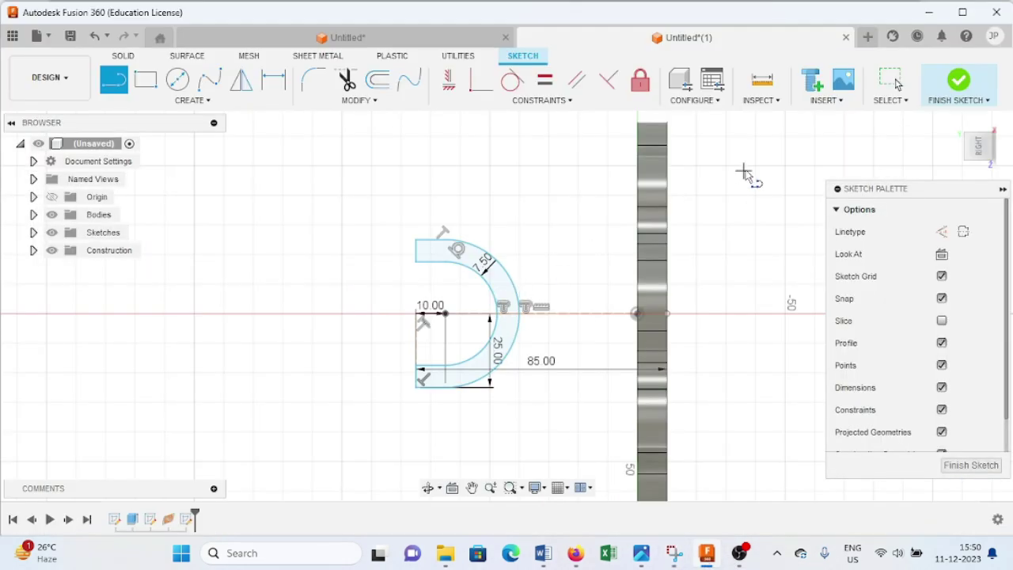
{"action": "left_click", "coordinate": [959, 83]}
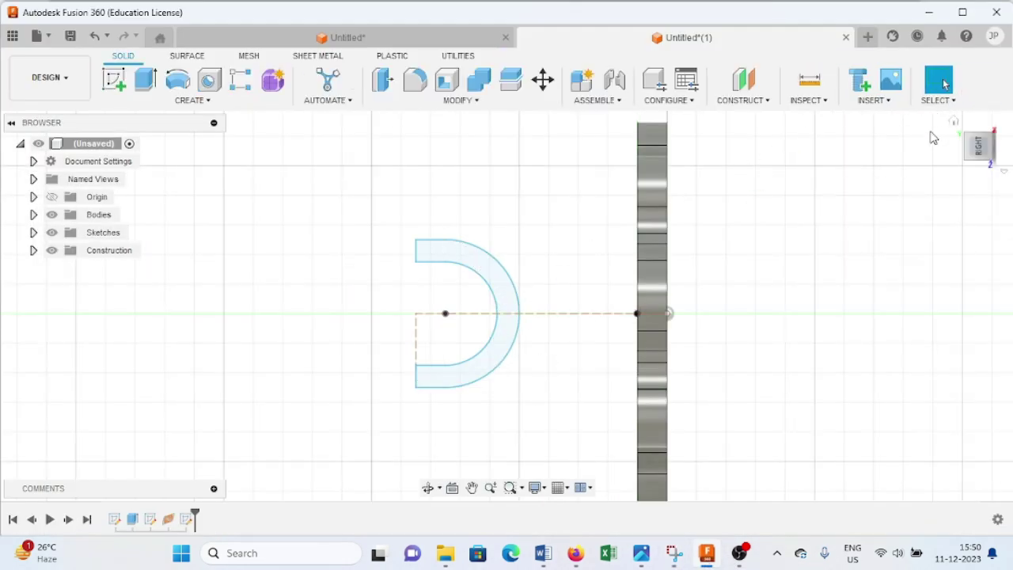
Extrude the closed U profile by -40 mm as a new body
{"action": "left_click", "coordinate": [953, 122]}
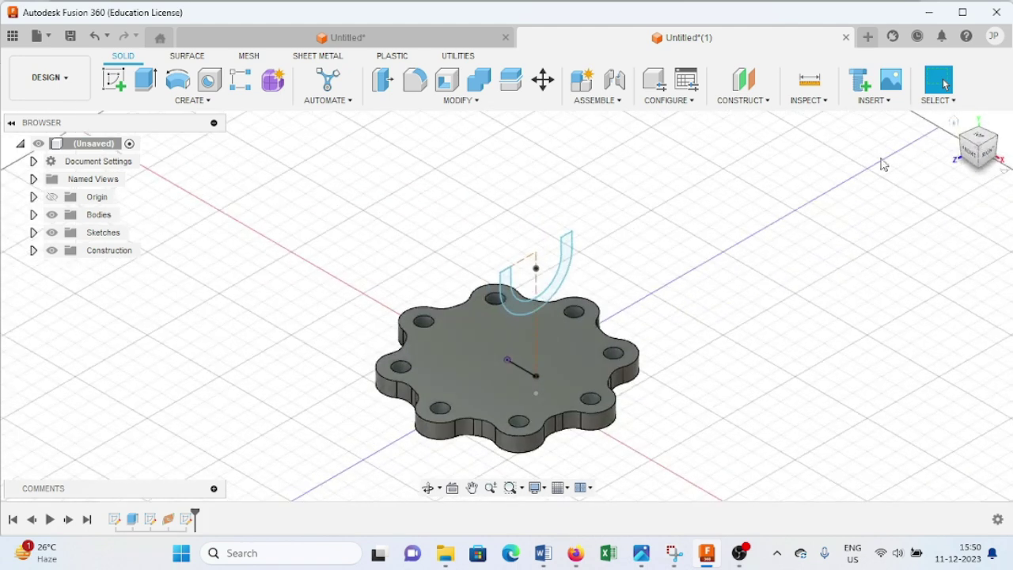
{"action": "left_click", "coordinate": [149, 80]}
{"action": "left_click", "coordinate": [543, 300]}
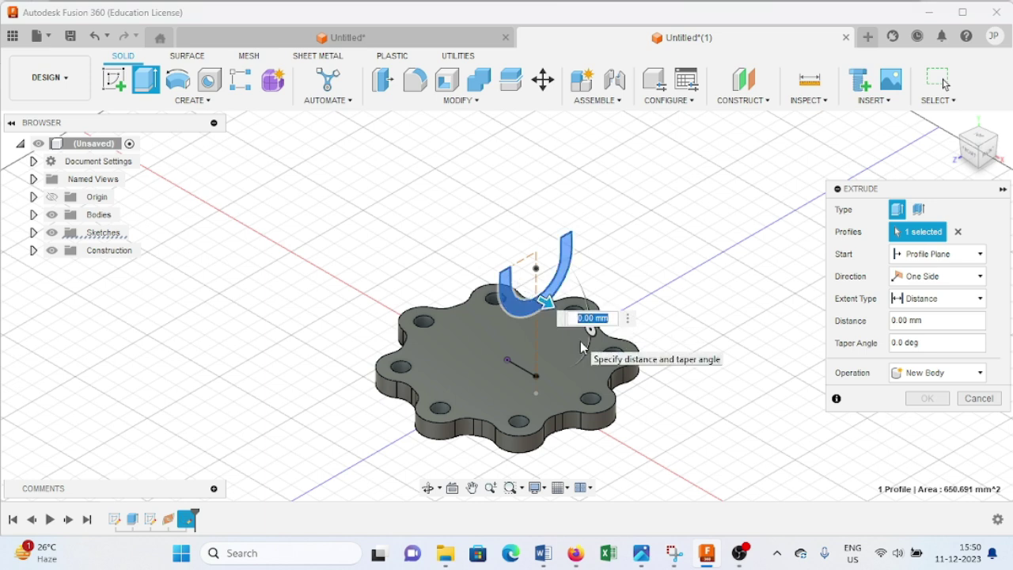
{"action": "type", "text": "-40"}
{"action": "key", "text": "Return"}
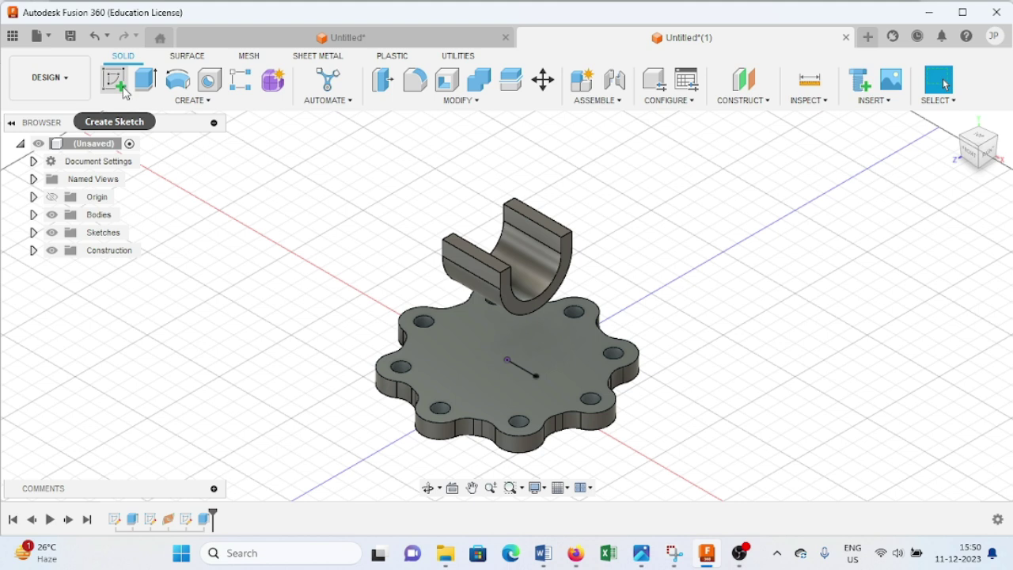
Hide the clamp body and start a sketch on the base plate's upper face
{"action": "left_click", "coordinate": [32, 215]}
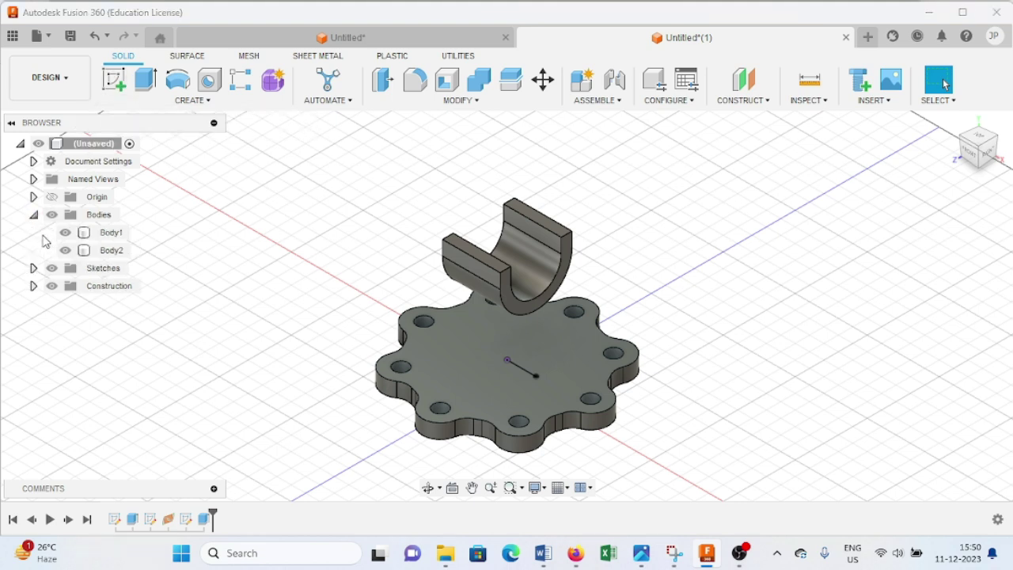
{"action": "left_click", "coordinate": [65, 250]}
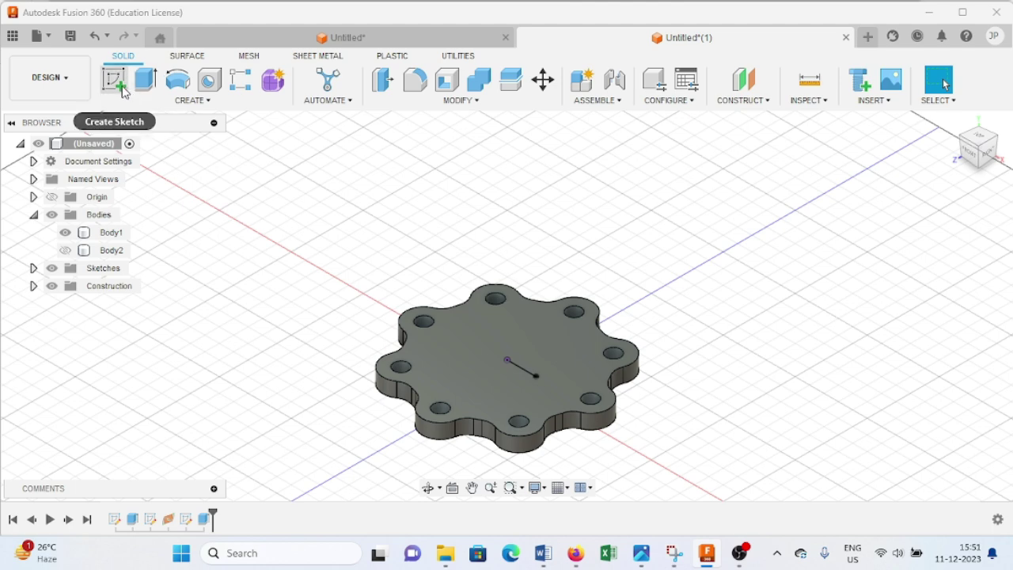
{"action": "left_click", "coordinate": [117, 82]}
{"action": "left_click", "coordinate": [430, 354]}
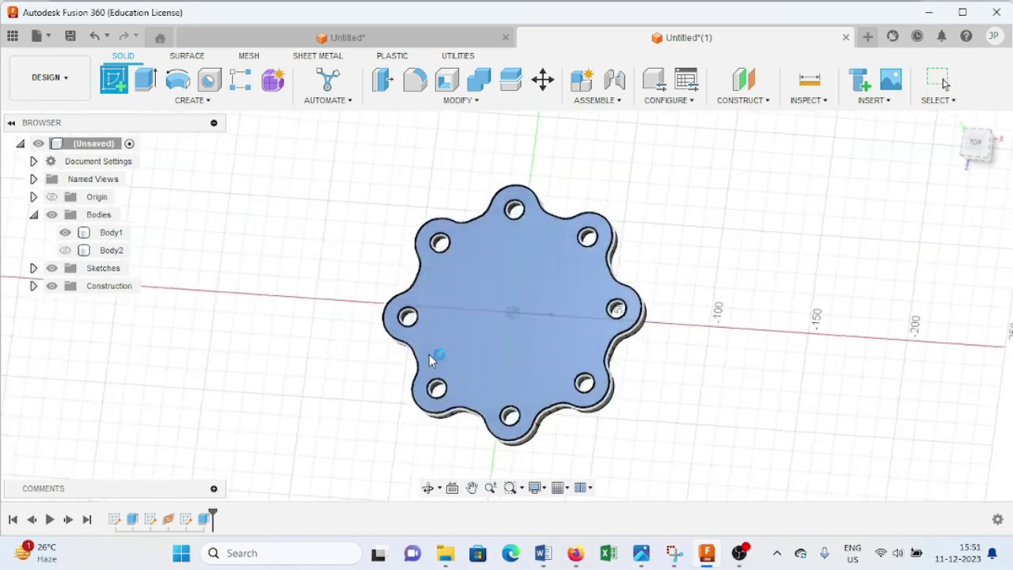
After checking the post diameter in the reference drawing, draw a 25 mm diameter circle at the origin and finish the sketch
{"action": "left_click", "coordinate": [677, 557]}
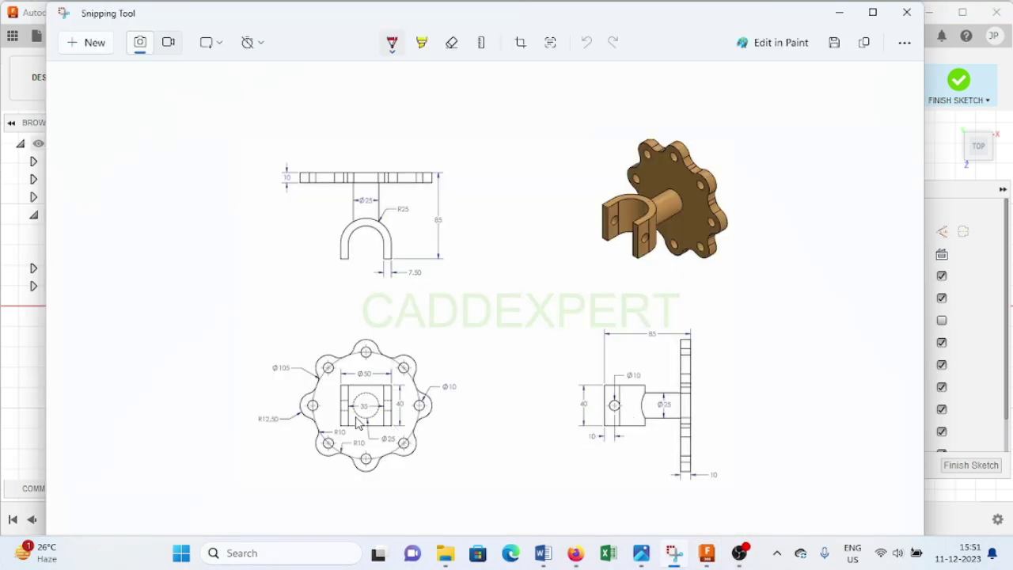
{"action": "scroll", "coordinate": [368, 418], "scroll_direction": "down", "scroll_amount": 1}
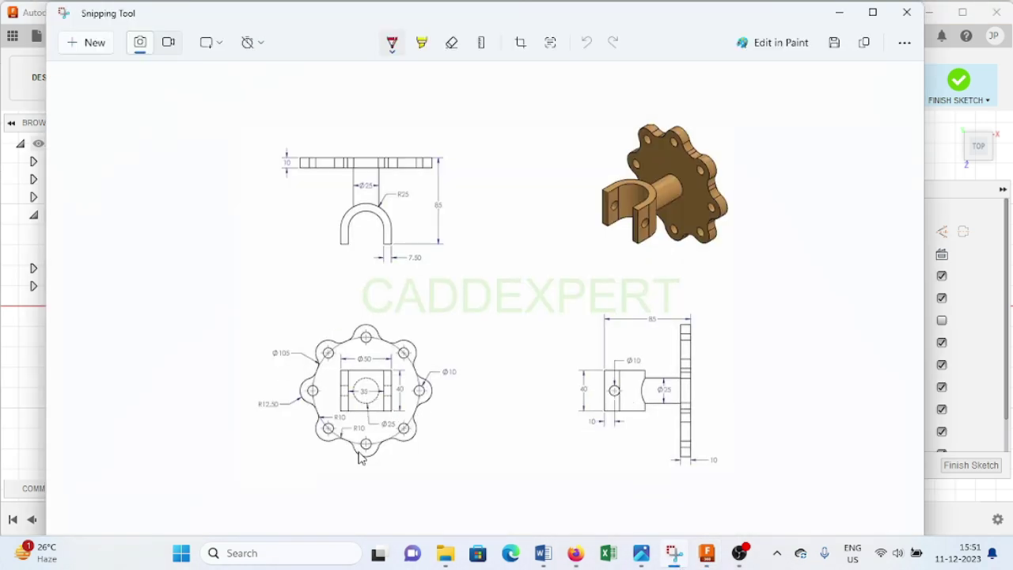
{"action": "left_click", "coordinate": [707, 557]}
{"action": "left_click", "coordinate": [177, 79]}
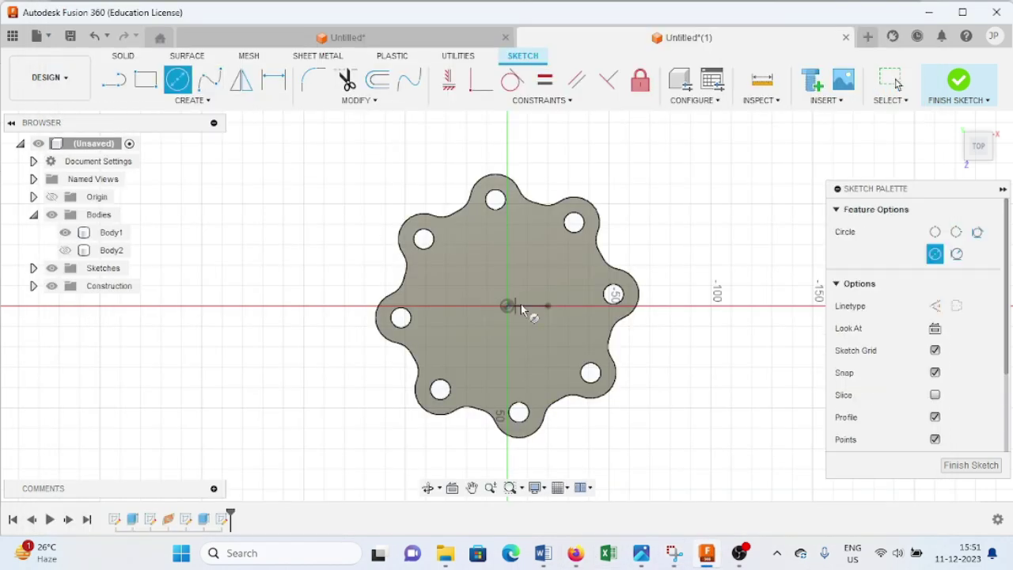
{"action": "left_click", "coordinate": [507, 307]}
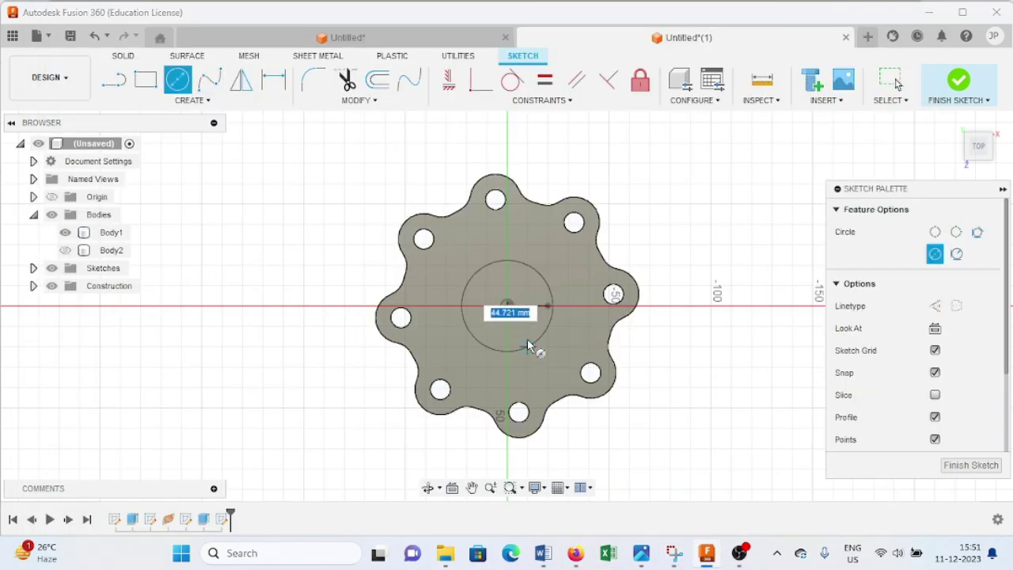
{"action": "type", "text": "25"}
{"action": "key", "text": "Return"}
{"action": "key", "text": "Escape"}
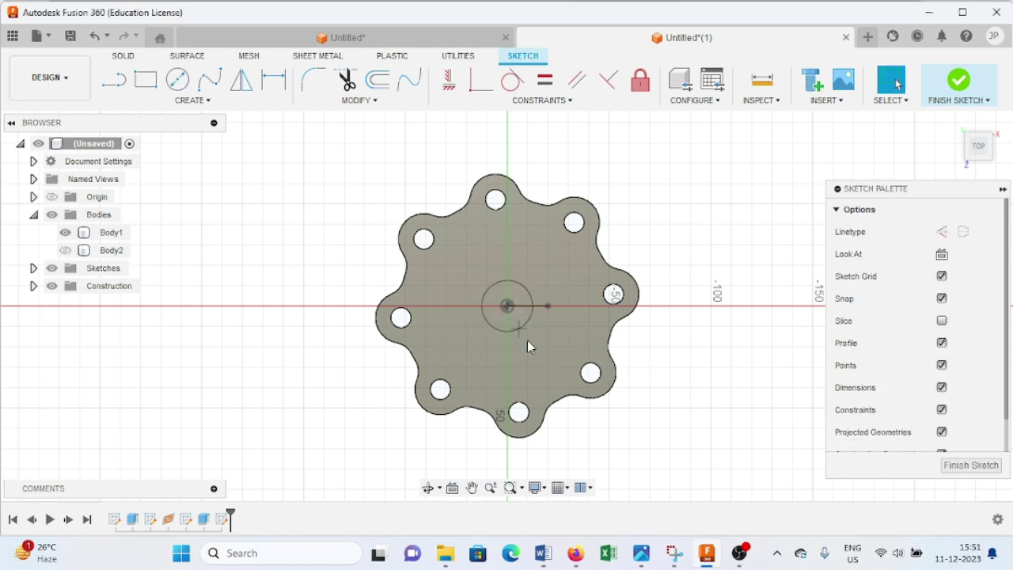
{"action": "left_click", "coordinate": [954, 83]}
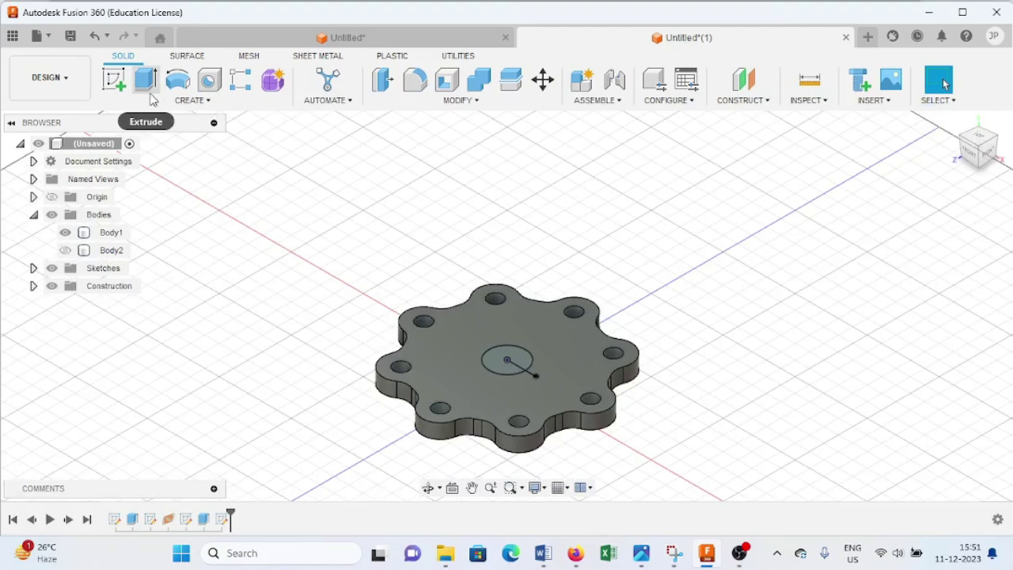
Show the clamp body again and extrude the 25 mm circle to the clamp's outer curved face, joining the bodies
{"action": "left_click", "coordinate": [63, 251]}
{"action": "left_click", "coordinate": [64, 250]}
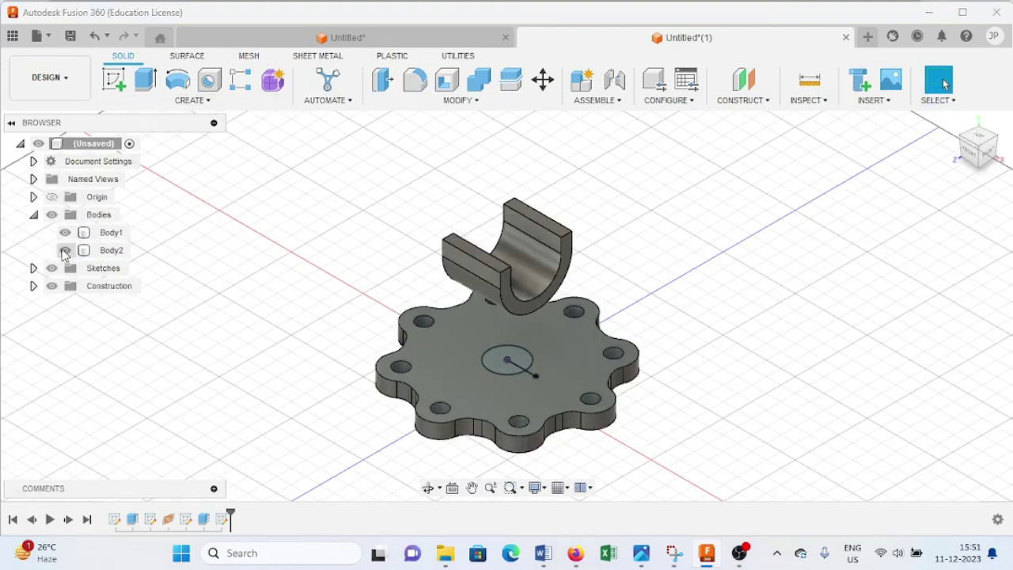
{"action": "left_click", "coordinate": [146, 80]}
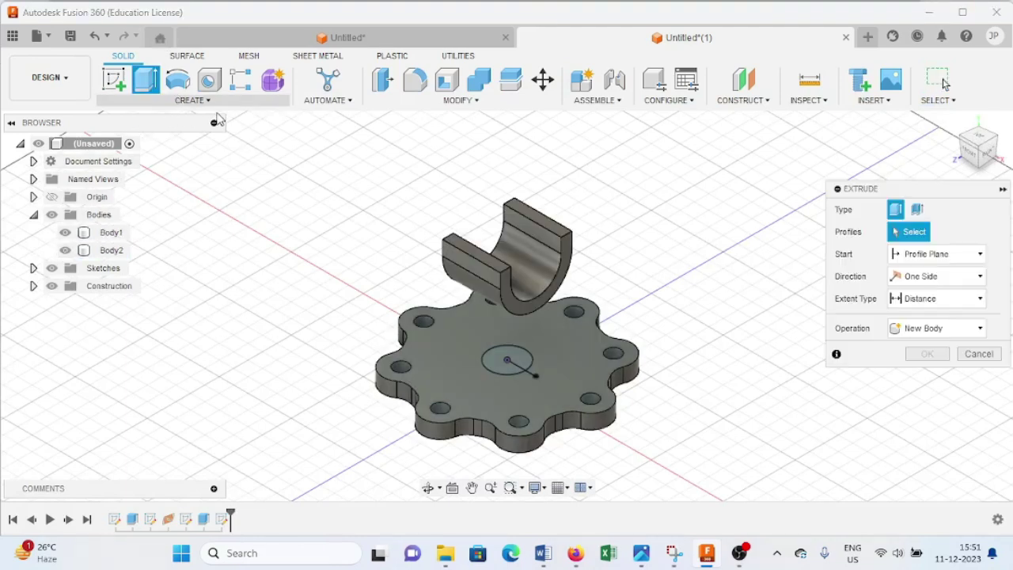
{"action": "left_click", "coordinate": [505, 371]}
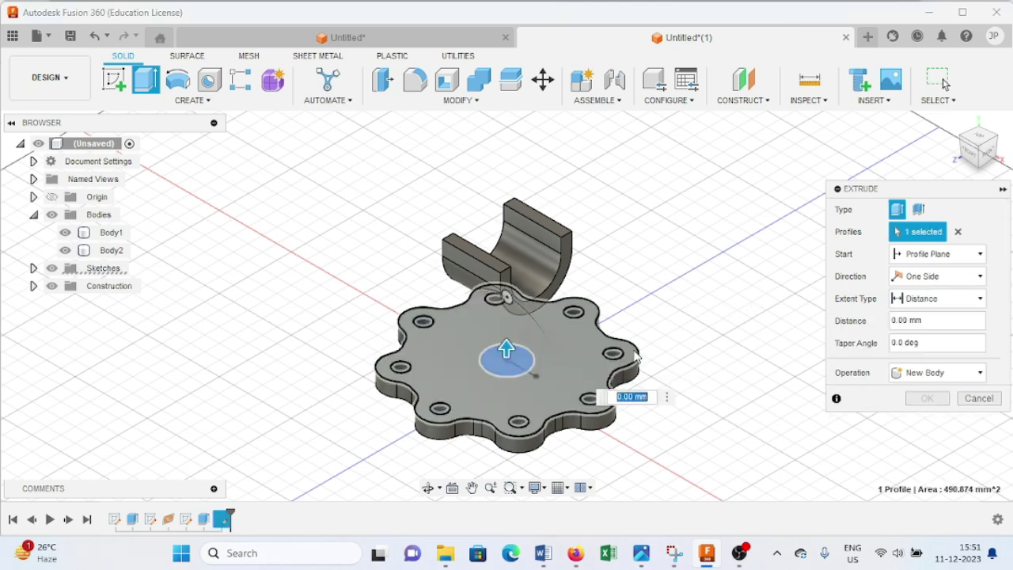
{"action": "left_click", "coordinate": [981, 301]}
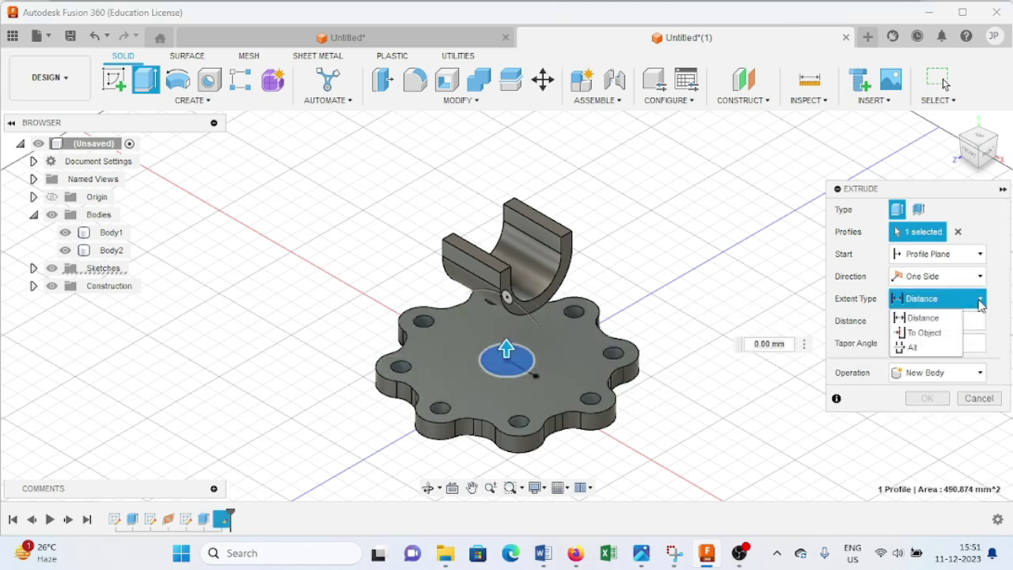
{"action": "left_click", "coordinate": [924, 333]}
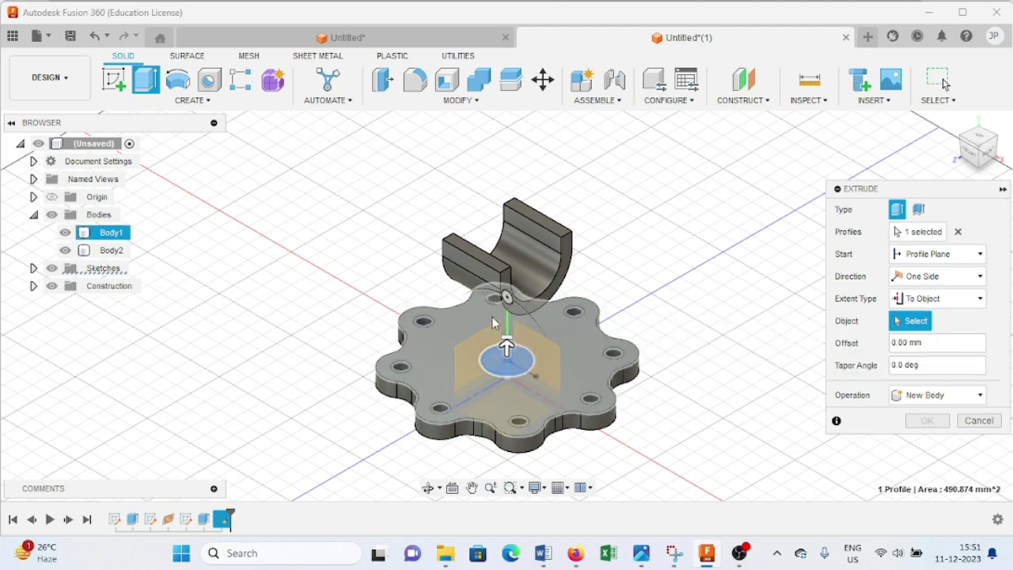
{"action": "left_click", "coordinate": [471, 290]}
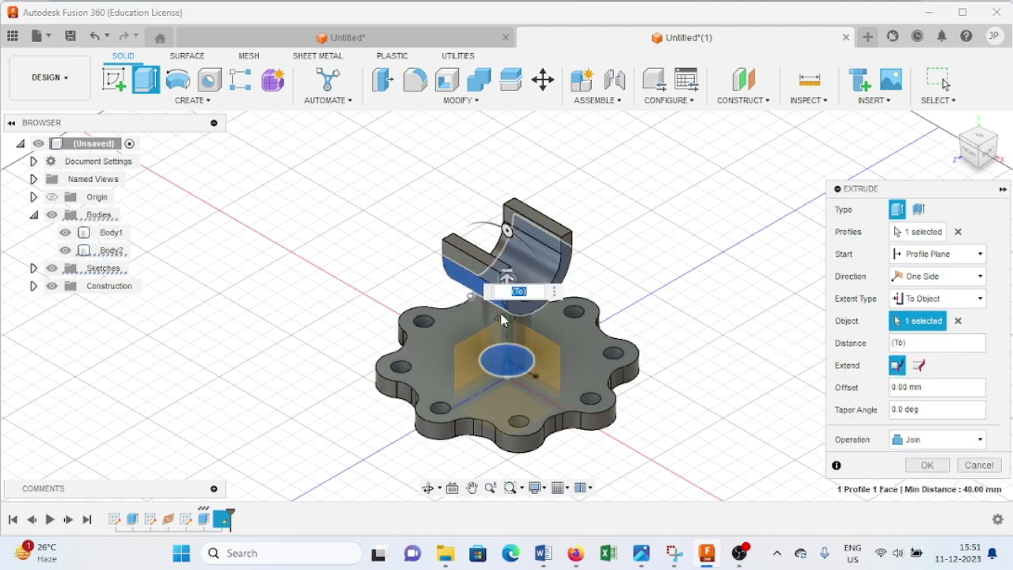
{"action": "left_click", "coordinate": [911, 465]}
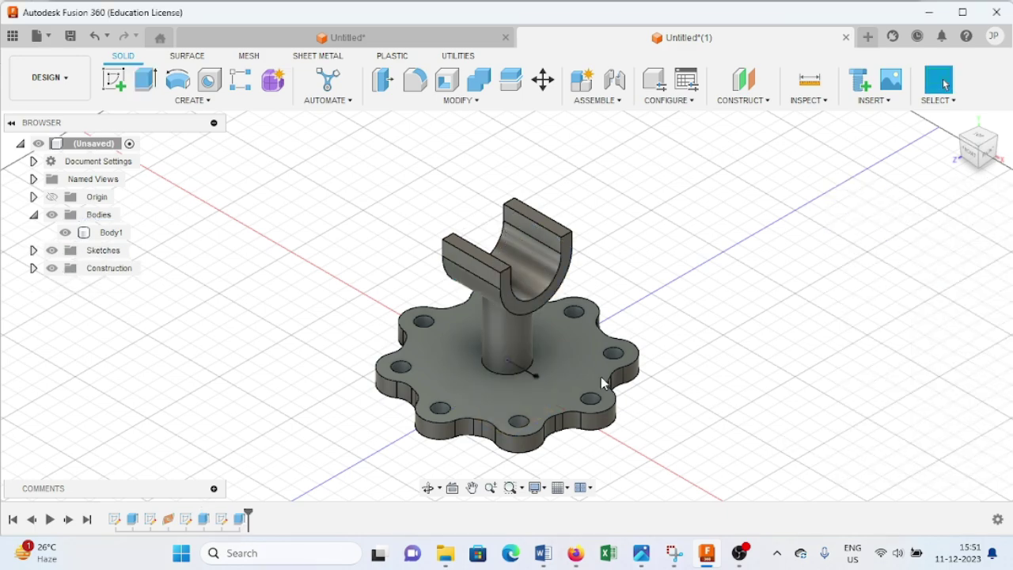
Check the clamp's hole dimensions in the Snipping Tool reference drawing, then start a Fusion 360 sketch on one clamp arm's flat outer face
{"action": "middle_click_drag", "start_coordinate": [334, 328], "coordinate": [436, 380], "text": "shift"}
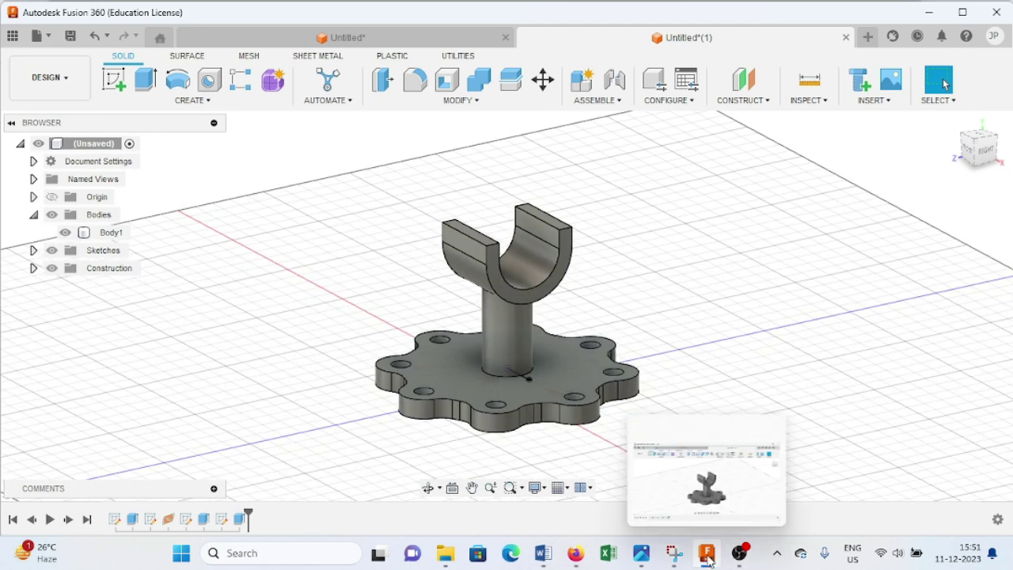
{"action": "left_click", "coordinate": [674, 552]}
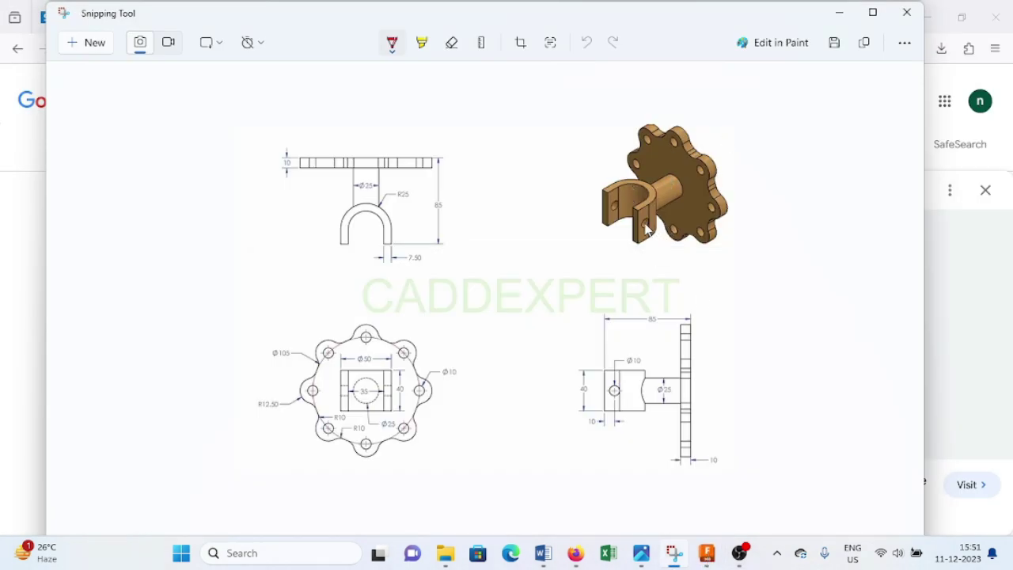
{"action": "left_click", "coordinate": [705, 553]}
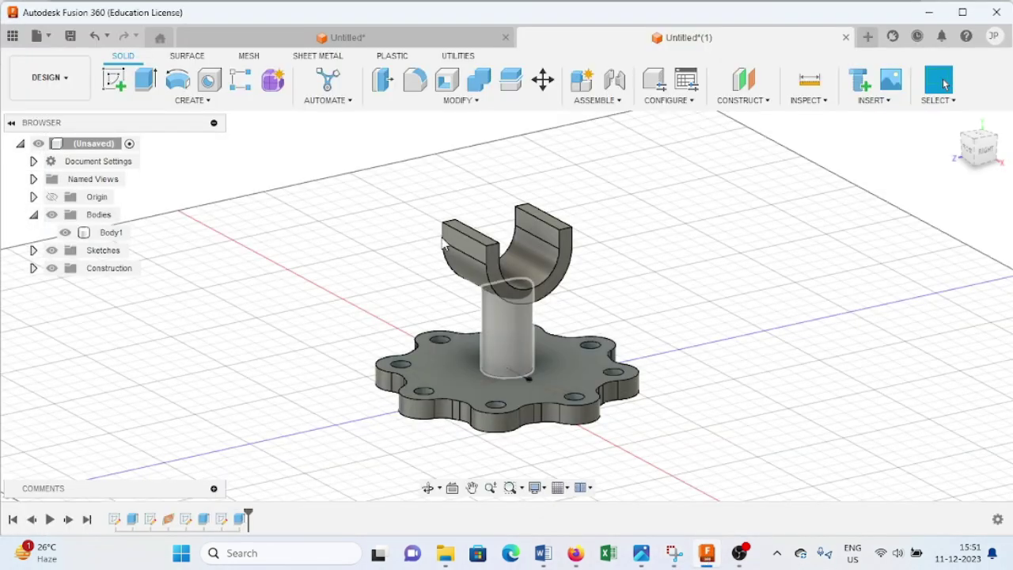
{"action": "left_click", "coordinate": [466, 241]}
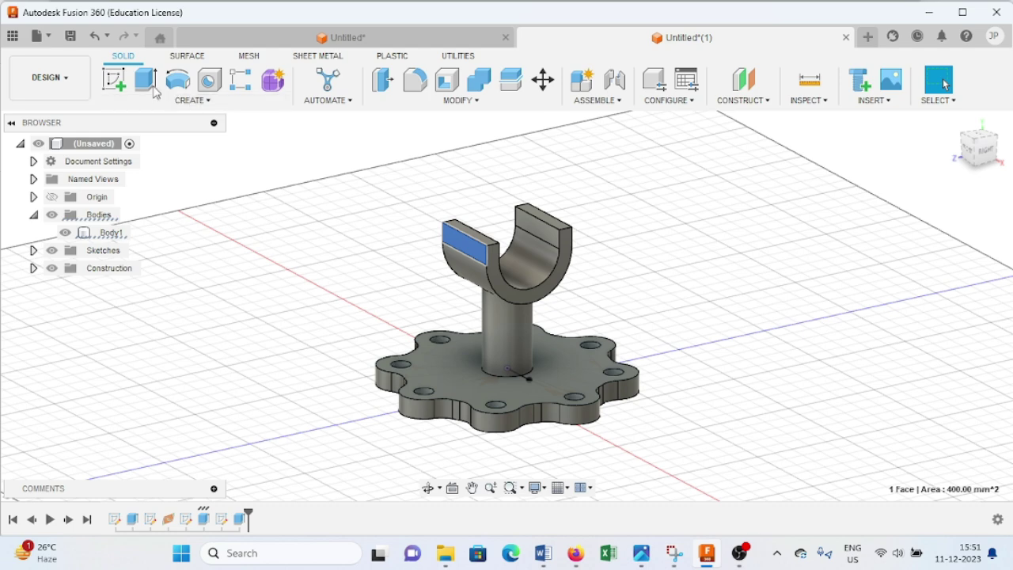
{"action": "left_click", "coordinate": [123, 87]}
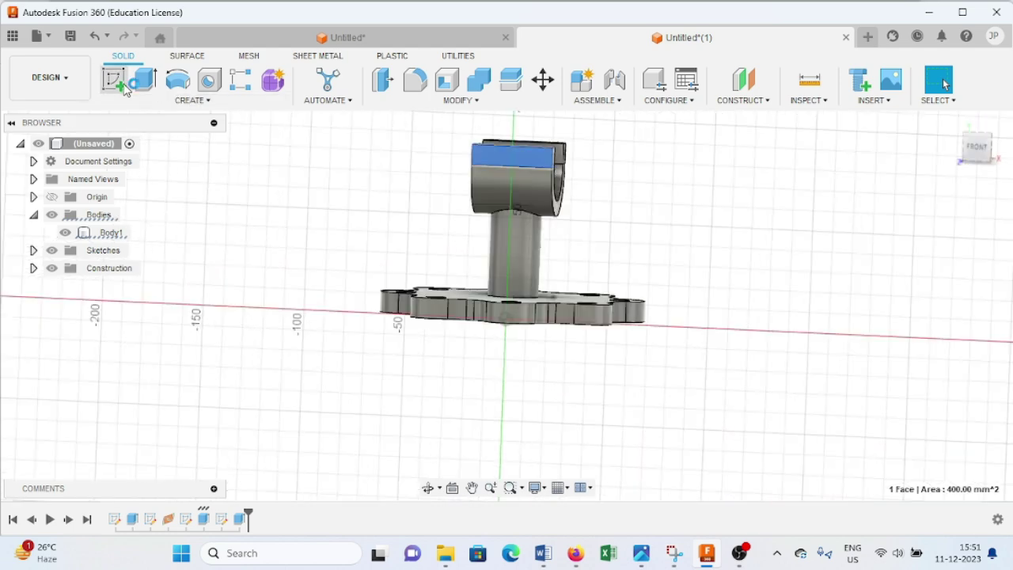
Draw a 10 mm diameter circle centred on the midpoint of the flat face's lower edge and finish the sketch
{"action": "left_click", "coordinate": [177, 79]}
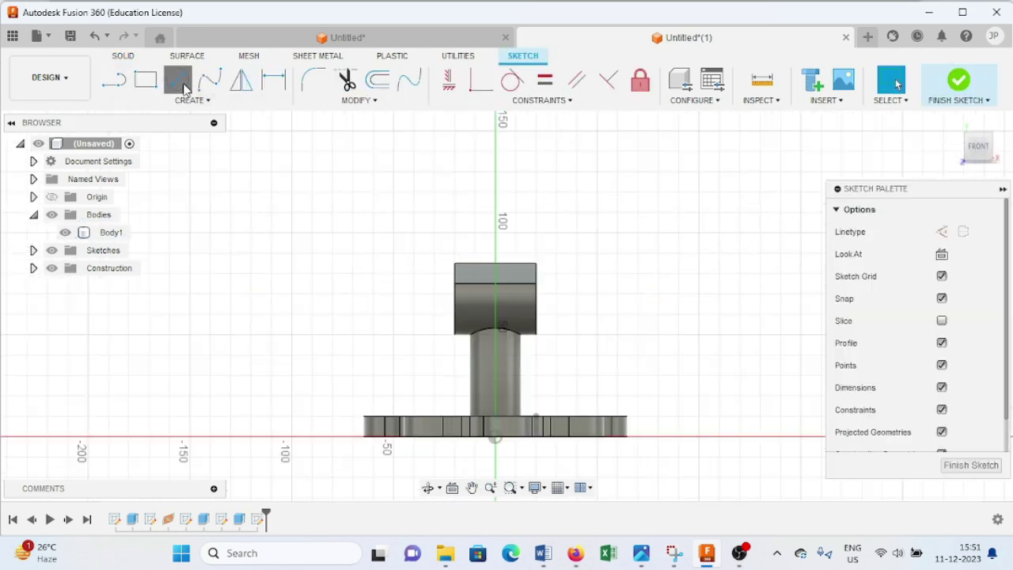
{"action": "left_click", "coordinate": [495, 283]}
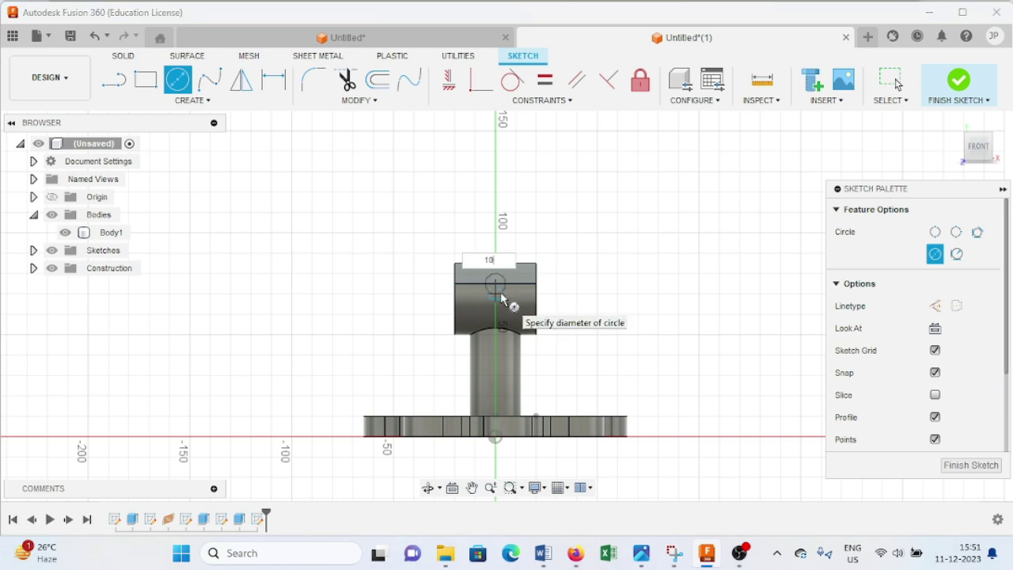
{"action": "type", "text": "10"}
{"action": "key", "text": "Return"}
{"action": "key", "text": "Escape"}
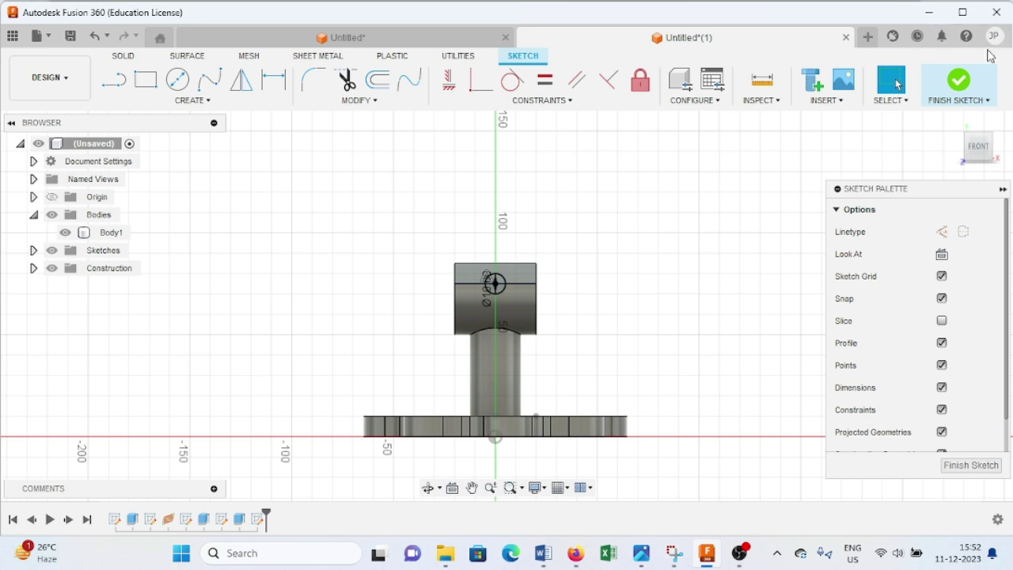
{"action": "left_click", "coordinate": [959, 79]}
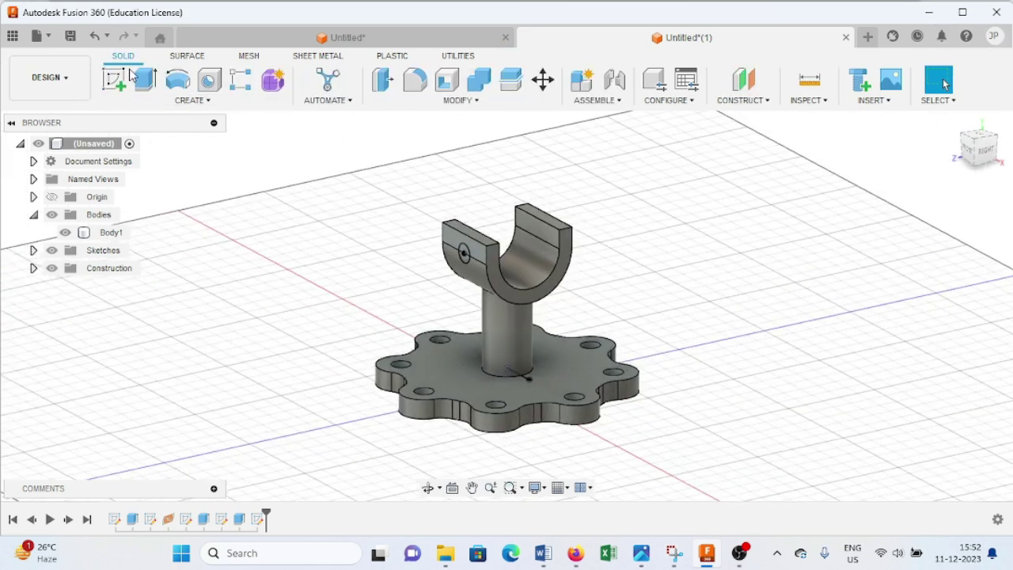
Extrude both halves of the 10 mm circle by -100 mm as a cut through both clamp arms and compare the model with the reference drawing
{"action": "left_click", "coordinate": [143, 82]}
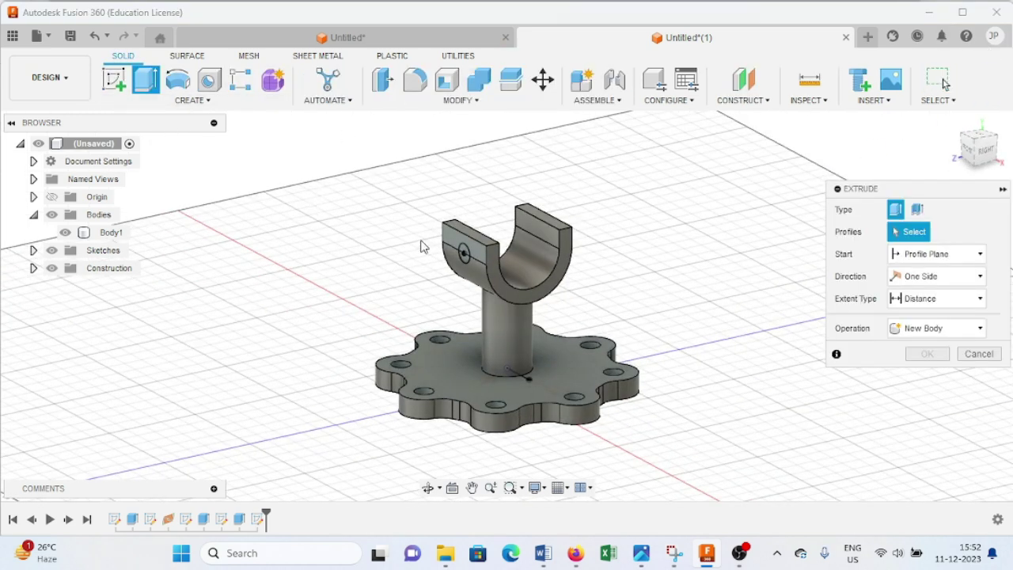
{"action": "left_click", "coordinate": [463, 256]}
{"action": "left_click", "coordinate": [459, 259]}
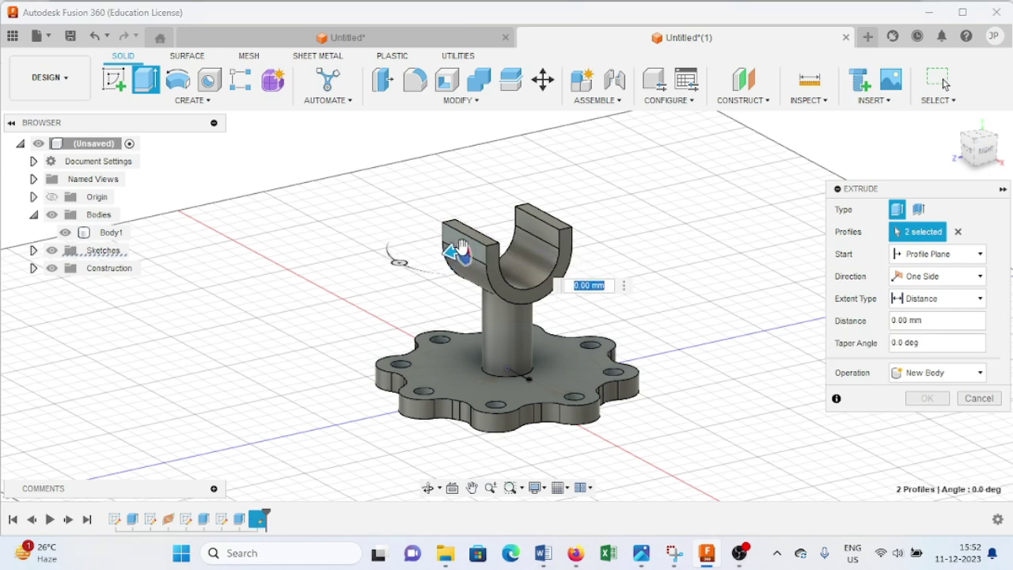
{"action": "left_click_drag", "start_coordinate": [455, 251], "coordinate": [649, 208]}
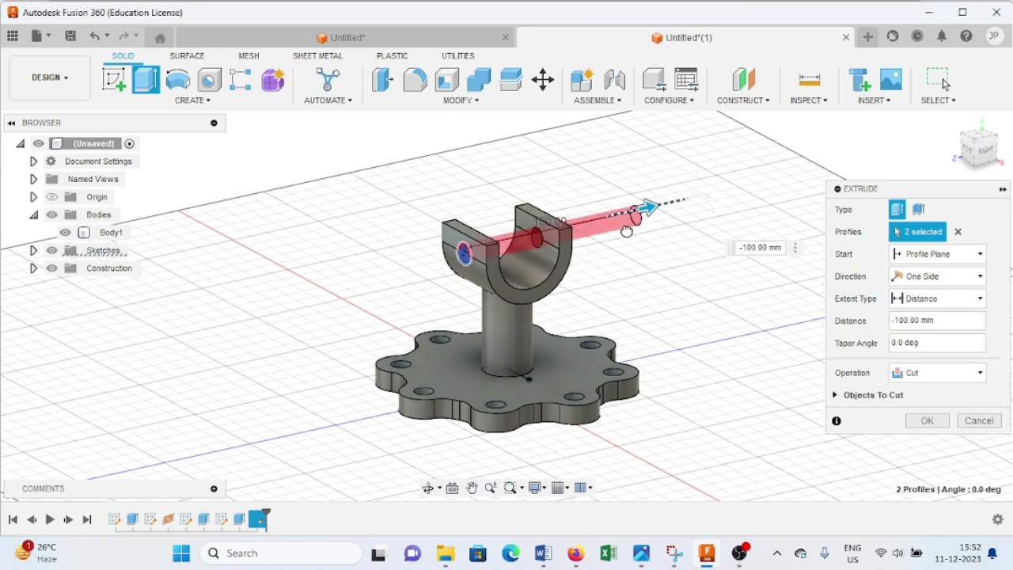
{"action": "left_click", "coordinate": [926, 420]}
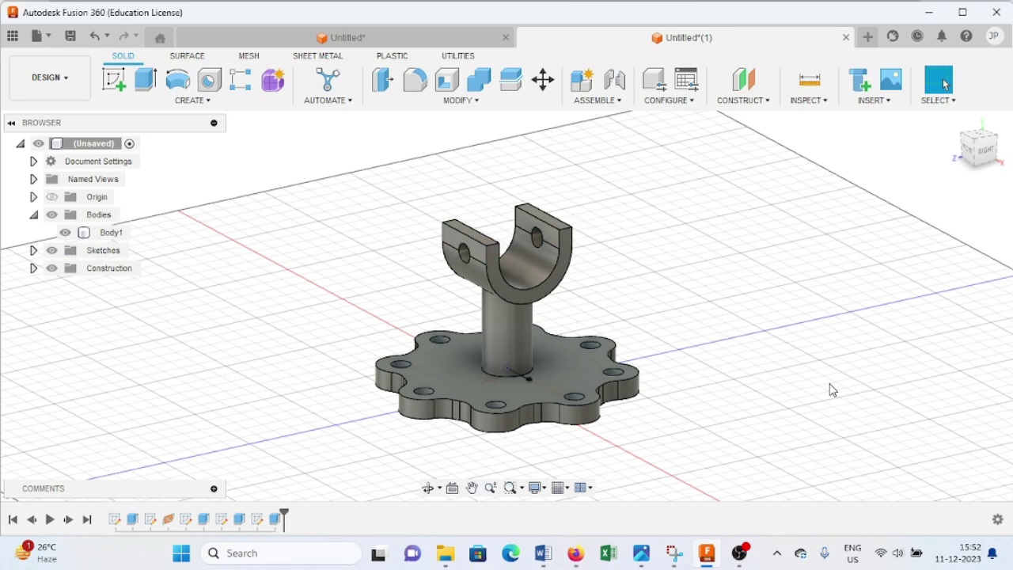
{"action": "middle_click_drag", "start_coordinate": [376, 300], "coordinate": [704, 308], "text": "shift"}
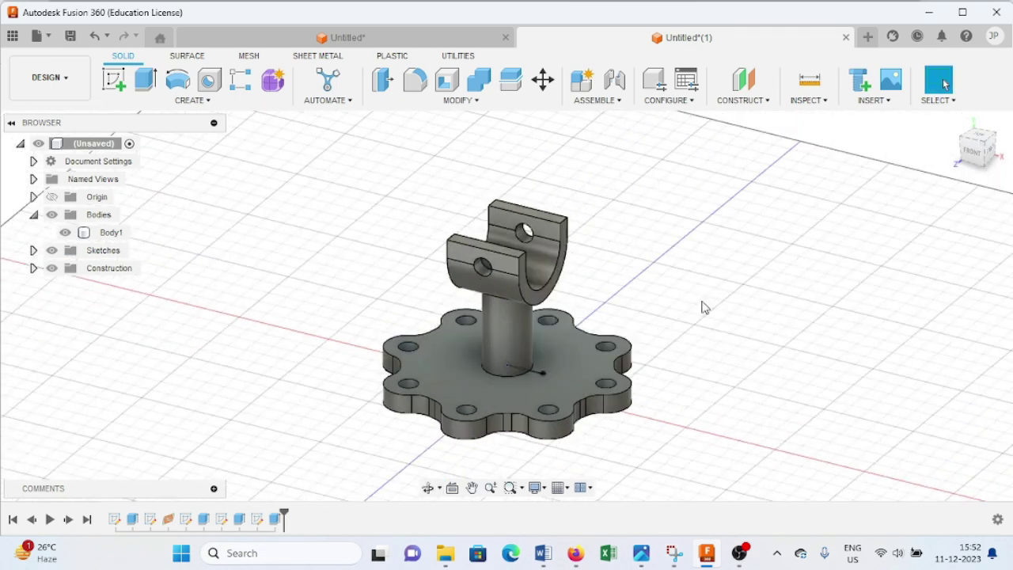
{"action": "left_click", "coordinate": [707, 554]}
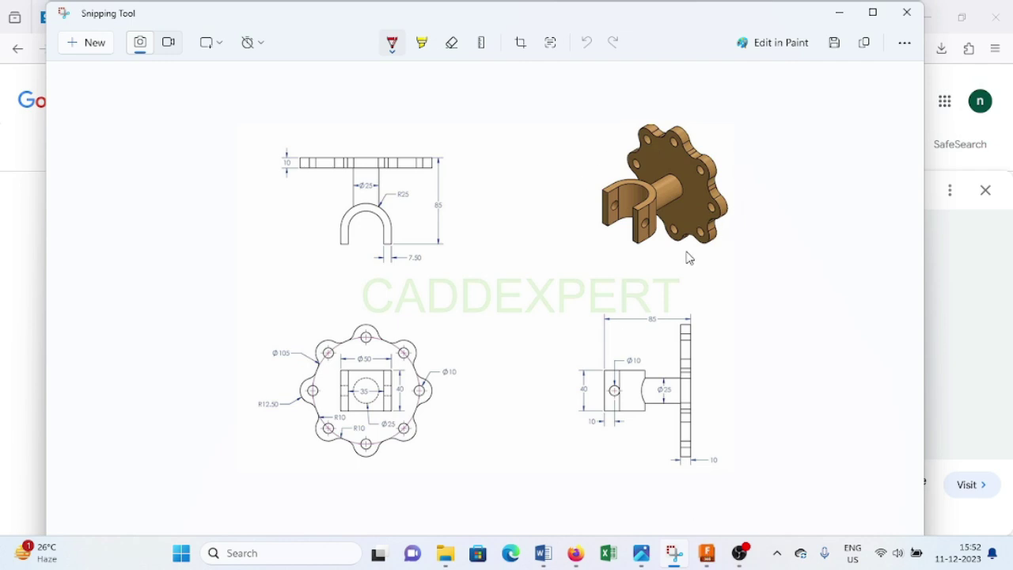